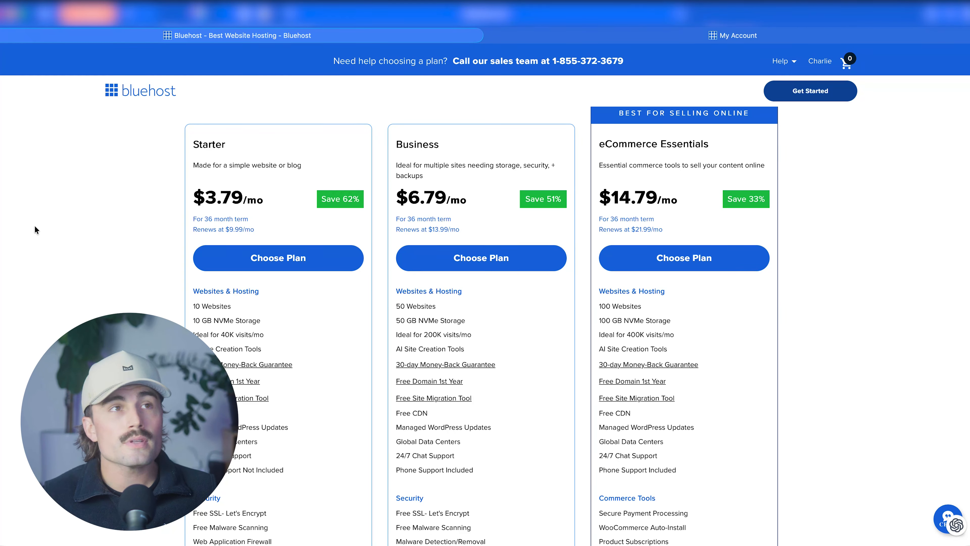
- Compare the hosting plans, choose the Starter plan, and postpone choosing a domain name
scroll(33, 229, "down", 3)
scroll(33, 241, "down", 2)
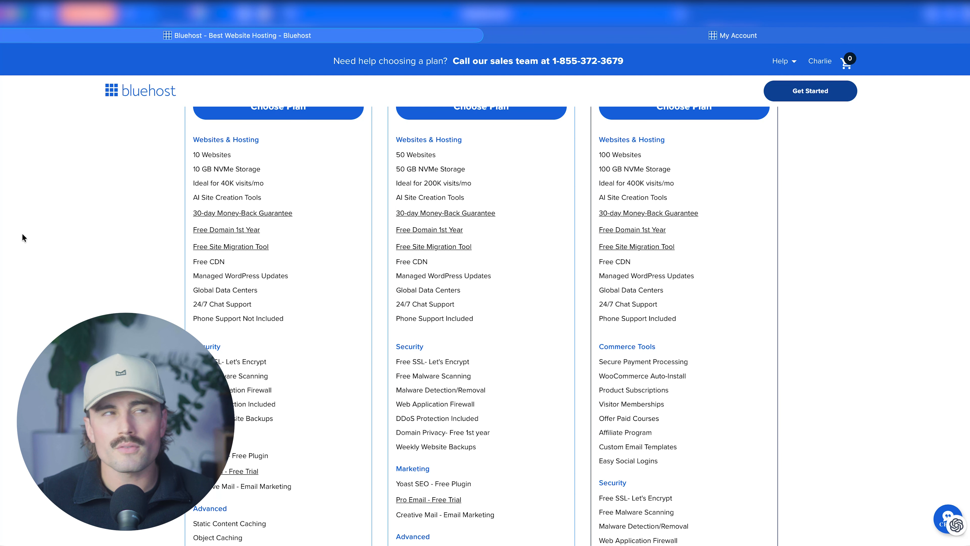
scroll(98, 257, "up", 3)
scroll(189, 253, "up", 2)
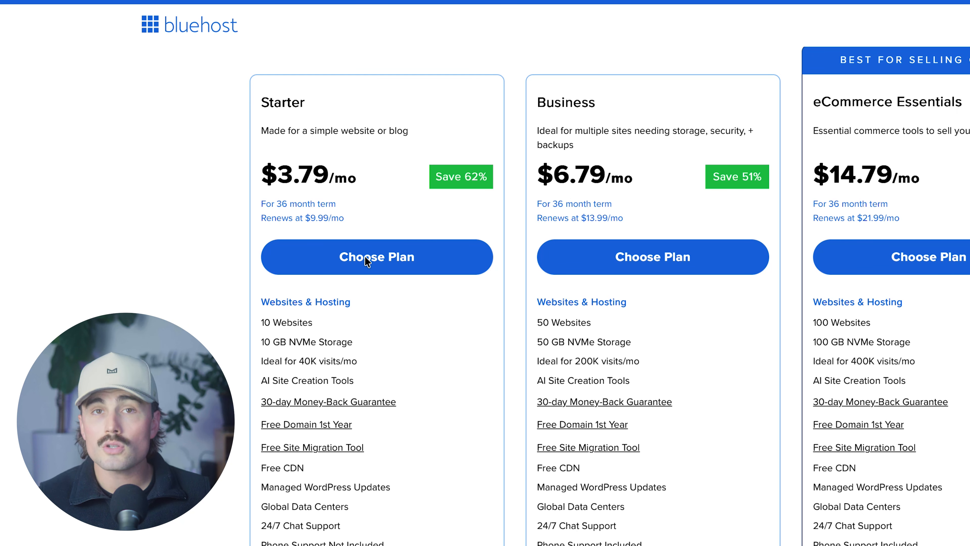
left_click(363, 256)
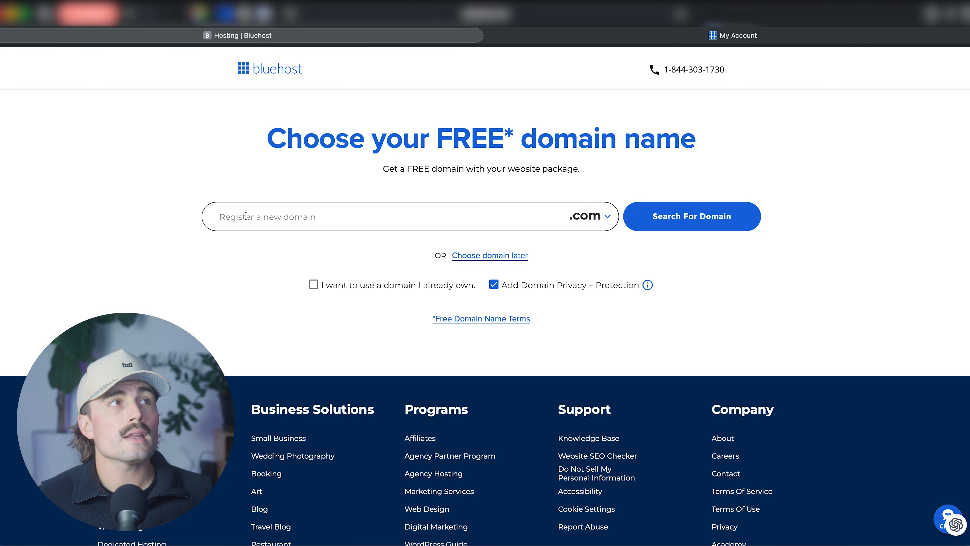
left_click(246, 216)
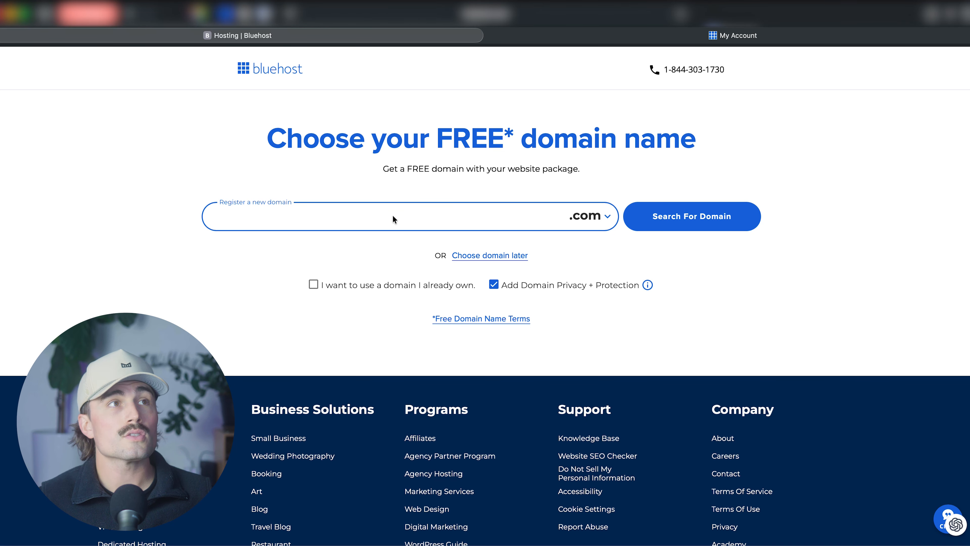
left_click(505, 256)
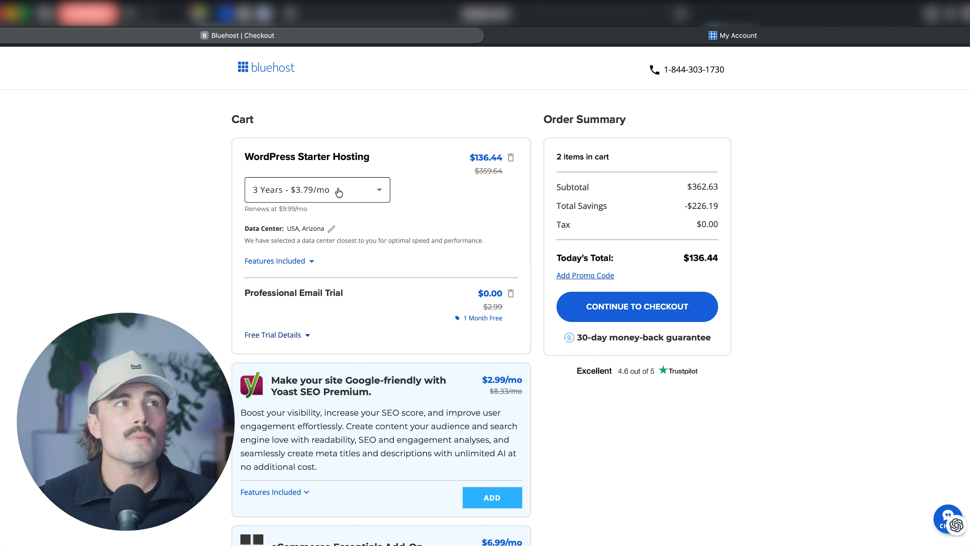
- Set the WordPress Starter Hosting term in the cart to 1 Year at $4.79/mo
left_click(345, 188)
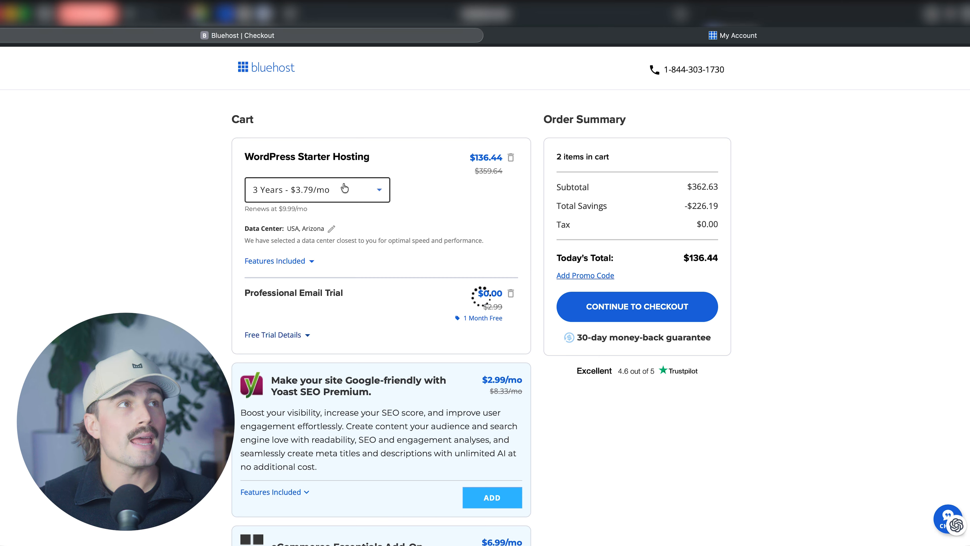
left_click(345, 188)
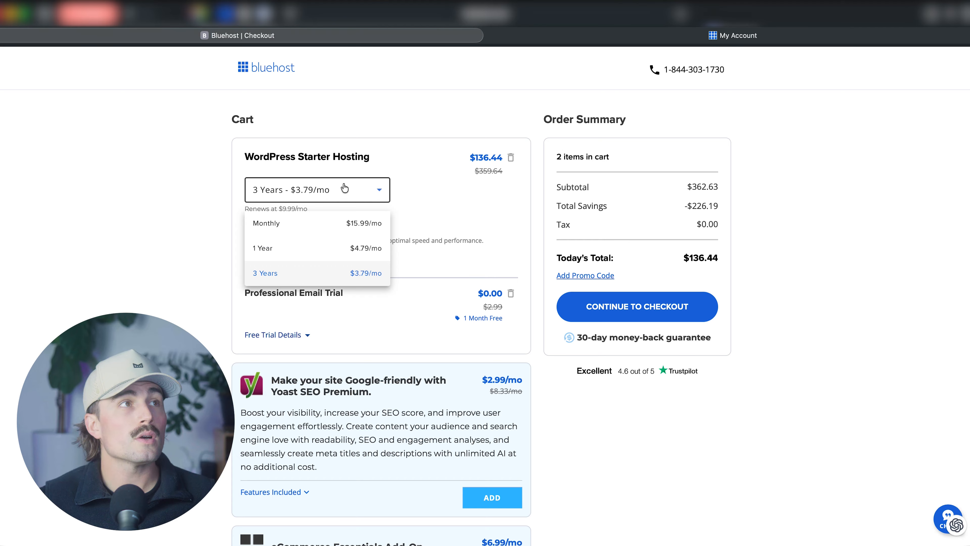
left_click(336, 250)
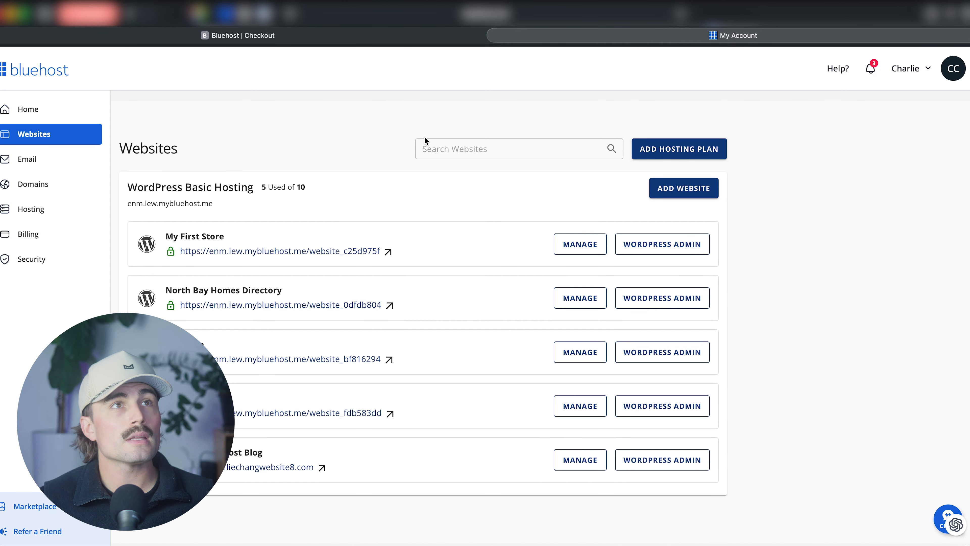
- Start adding a website to the existing hosting plan and give it the site title "My First Website"
left_click(697, 189)
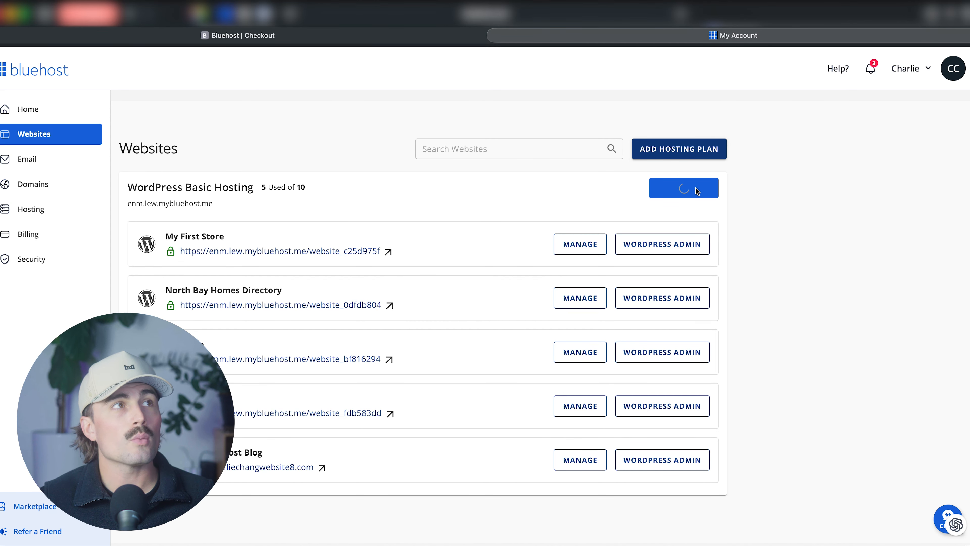
left_click(542, 432)
left_click(357, 241)
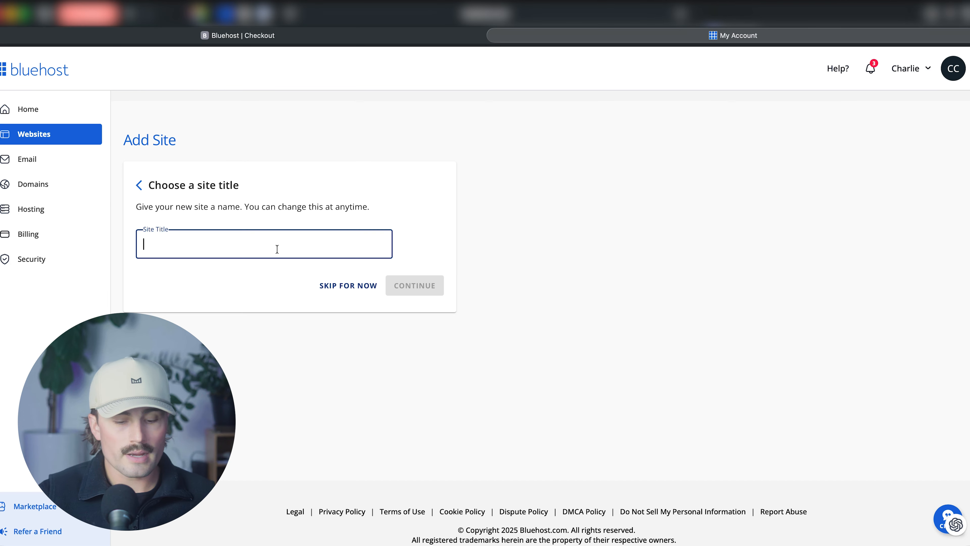
type("My First Website")
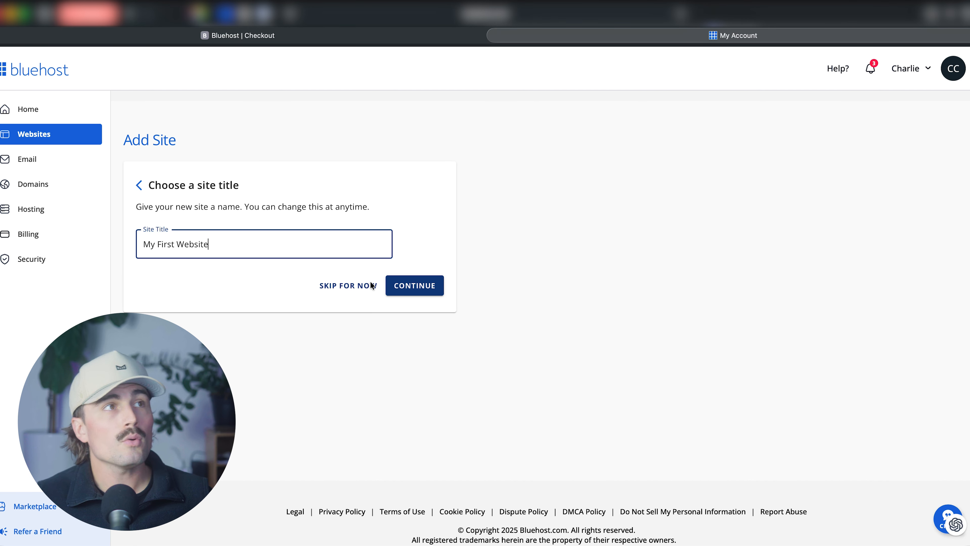
left_click(432, 283)
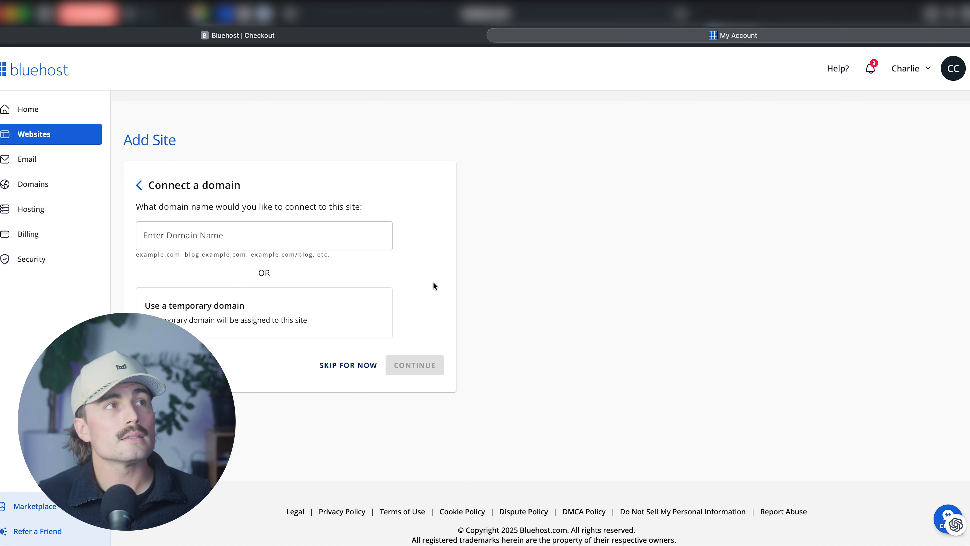
- Use a temporary domain for the new site and skip the Yoast SEO tools and eCommerce add-ons
left_click(261, 311)
left_click(411, 361)
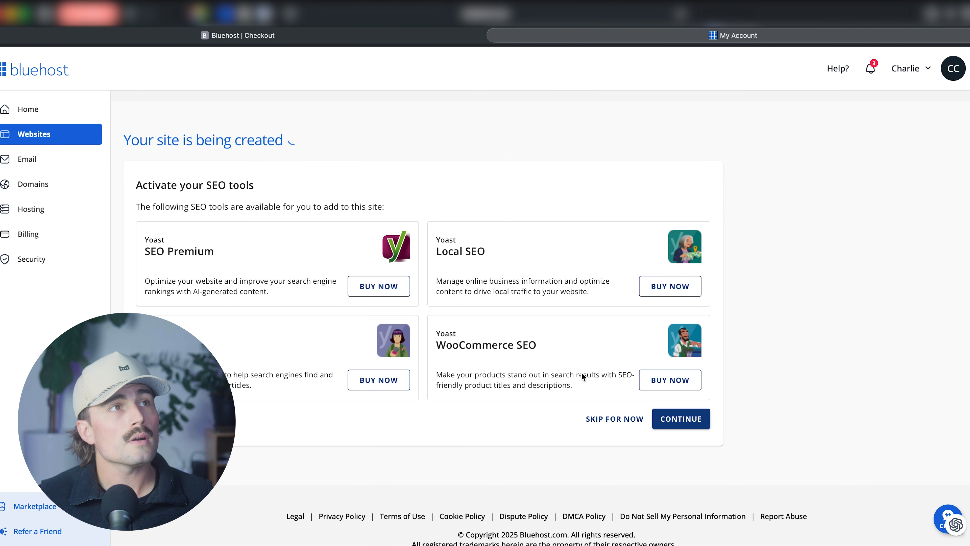
left_click(608, 421)
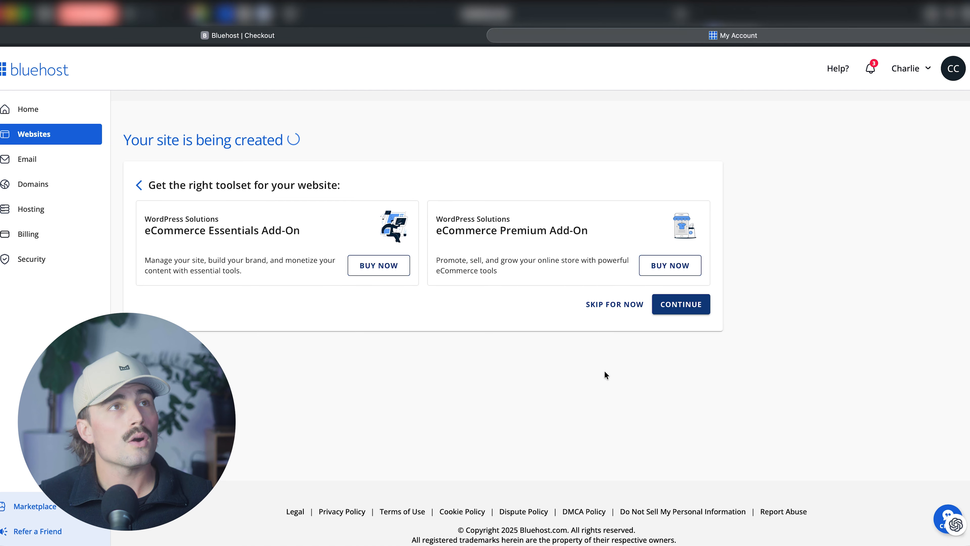
left_click(591, 303)
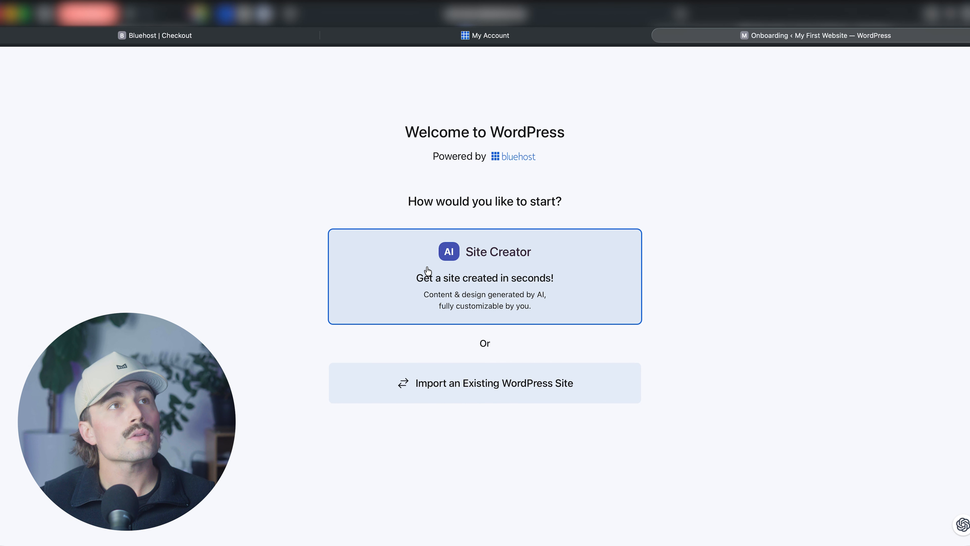
- Get past the WordPress onboarding to the site's admin home and check the site's overview in the hosting account
left_click_drag(377, 276, 381, 392)
left_click(407, 444)
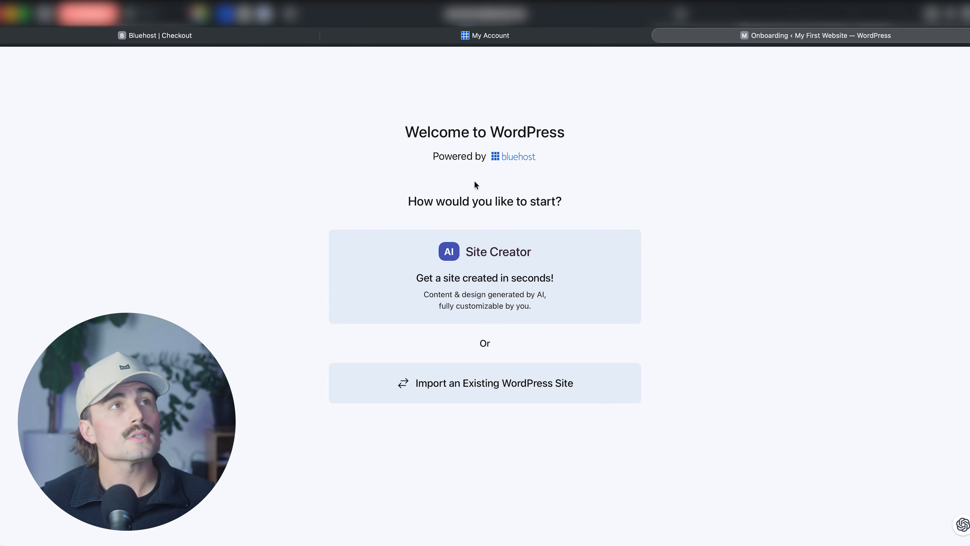
left_click(511, 304)
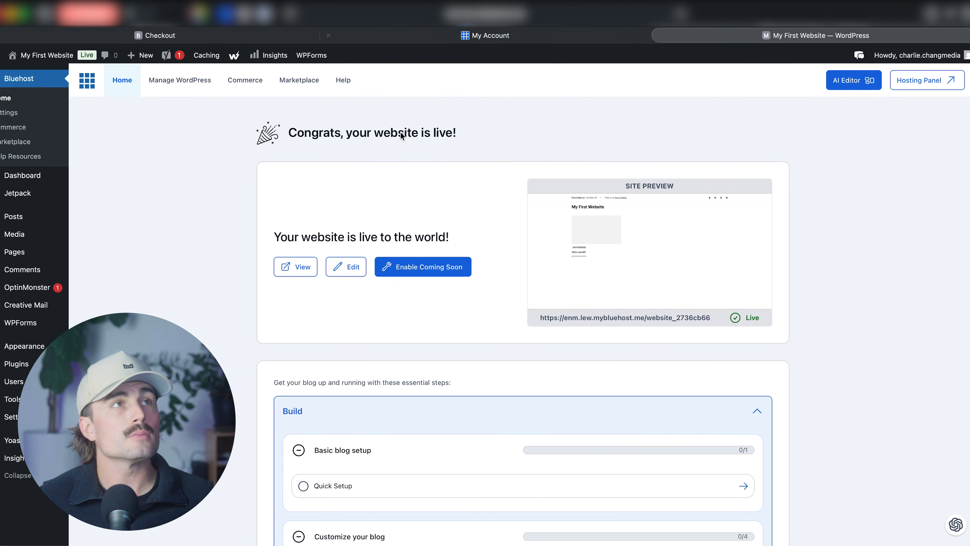
left_click(450, 37)
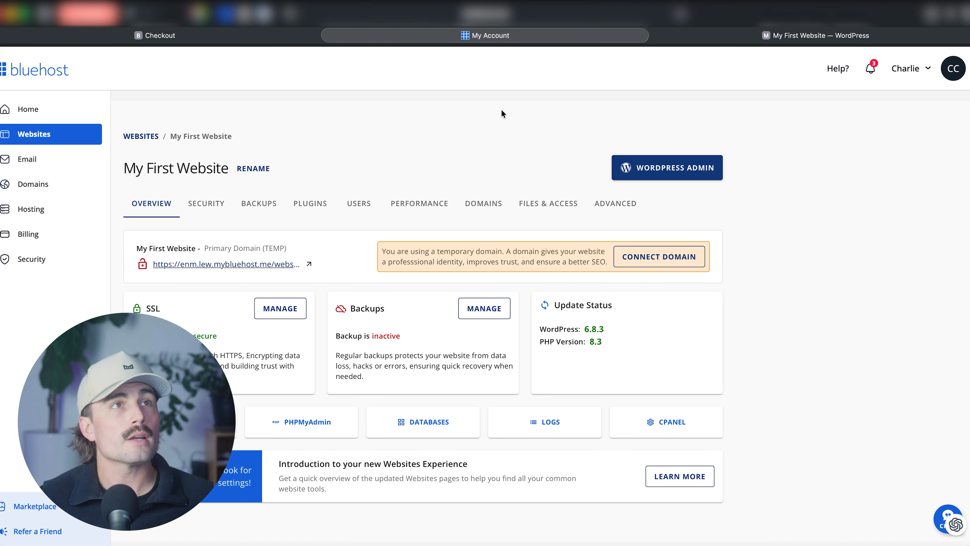
left_click(796, 37)
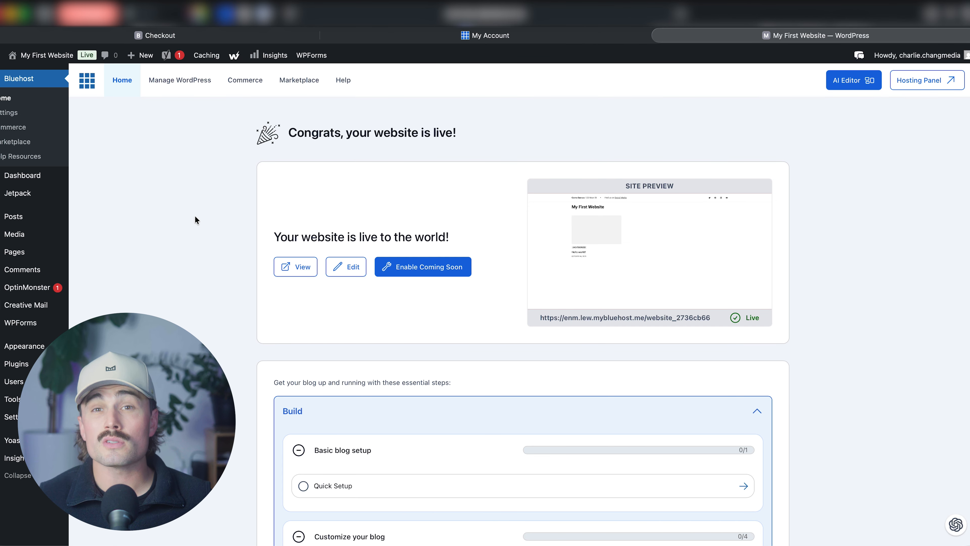
- Open the site's installed themes page and look at the live site with its current theme
mouse_move(31, 349)
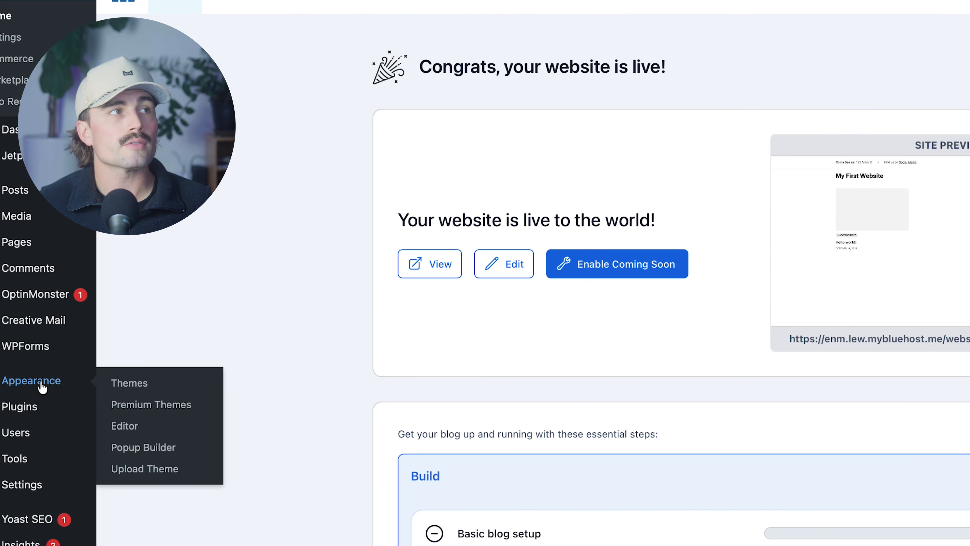
left_click(157, 384)
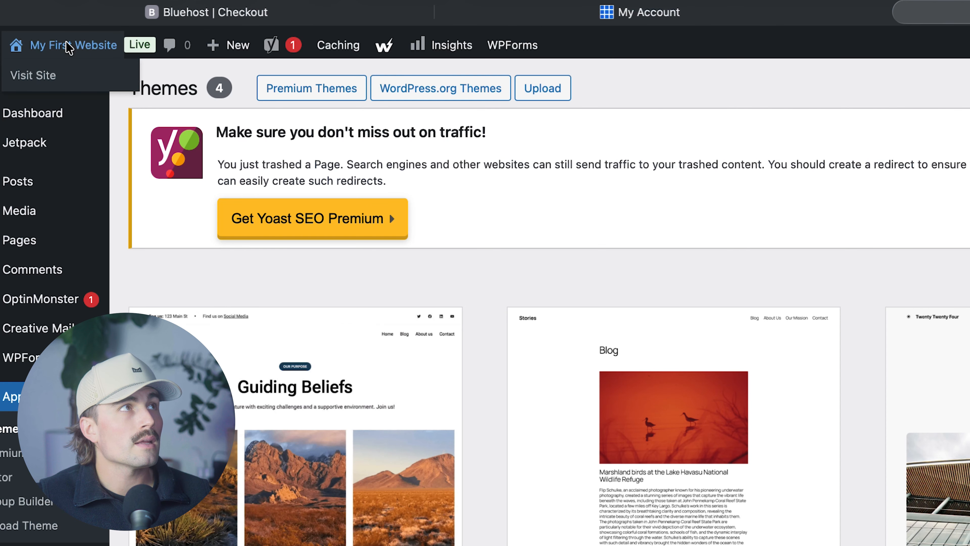
key("ctrl+Tab")
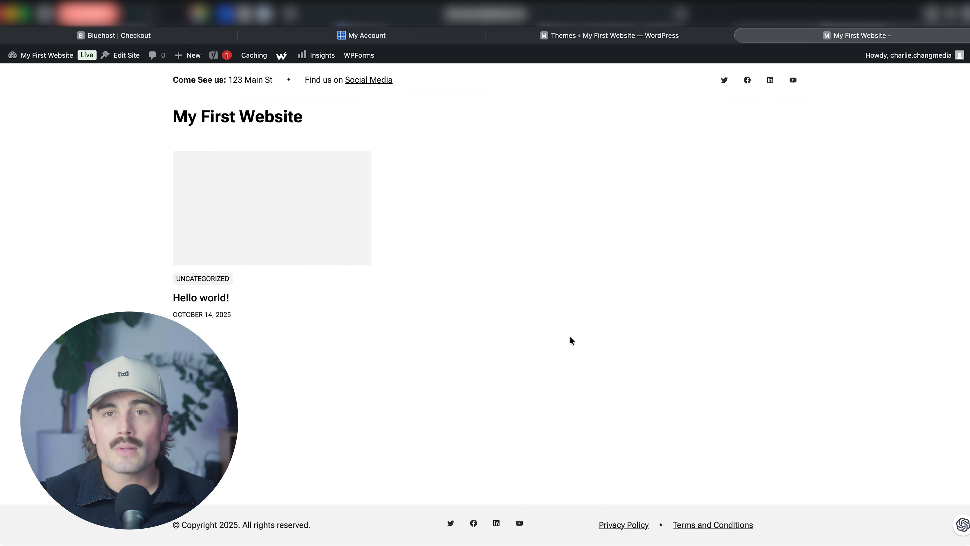
key("ctrl+shift+Tab")
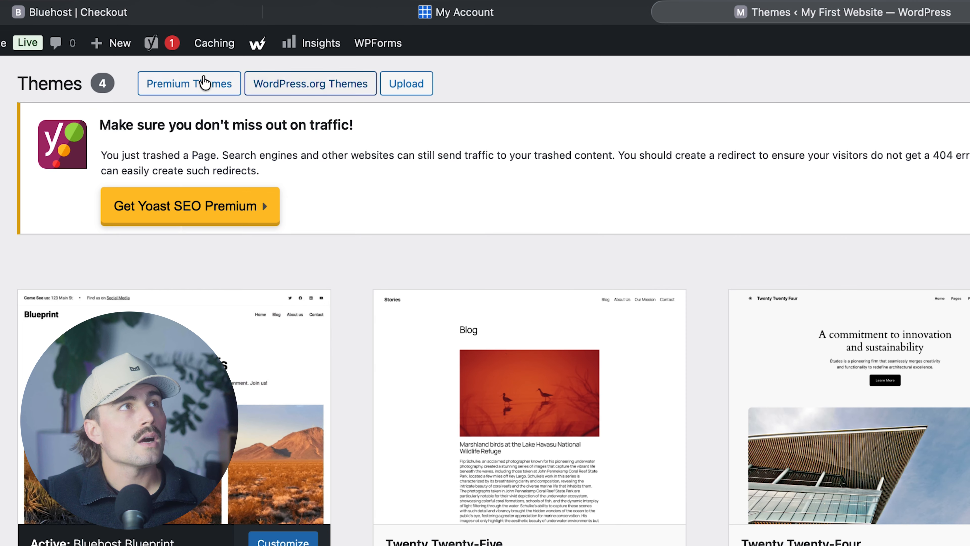
- Open the WordPress.org theme library and browse its popular and latest themes
left_click(290, 87)
left_click(780, 190)
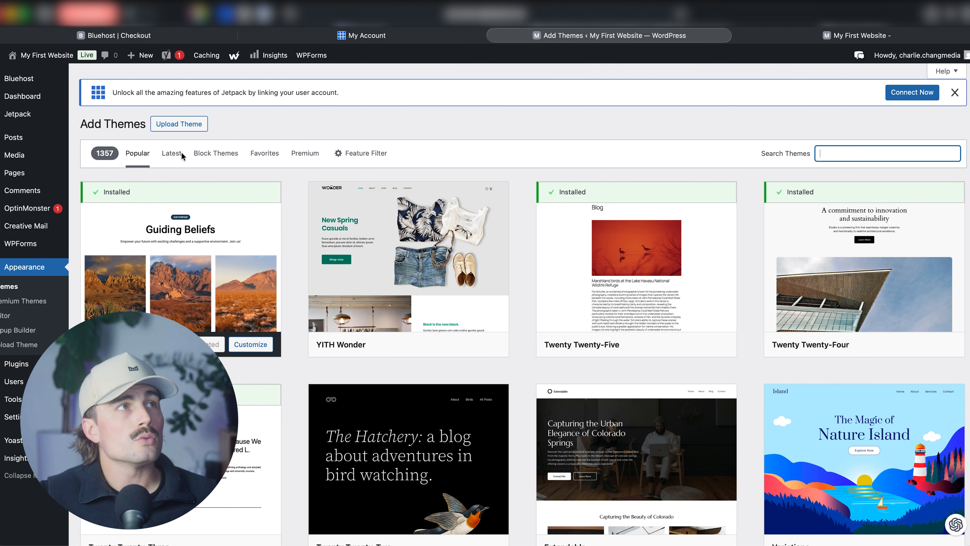
scroll(305, 240, "down", 3)
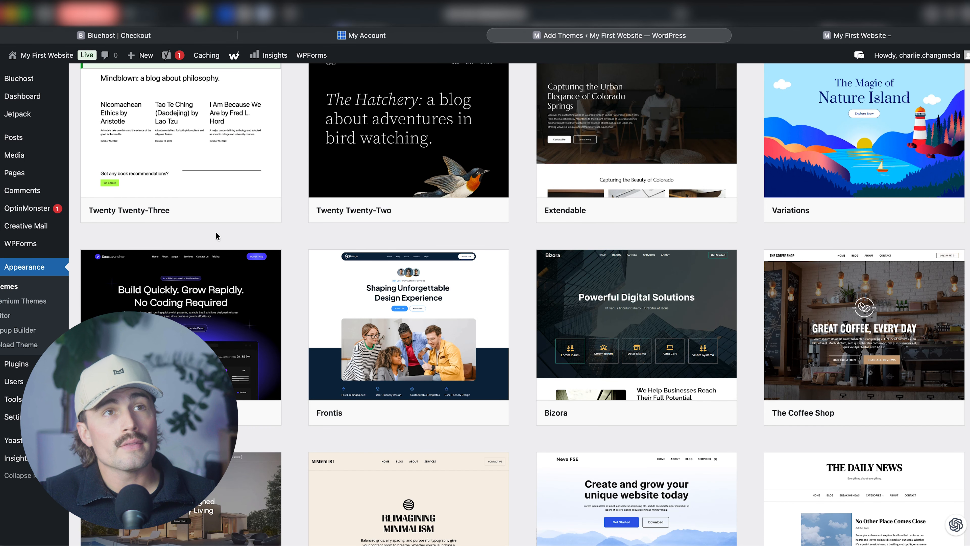
scroll(216, 231, "up", 9)
left_click(170, 153)
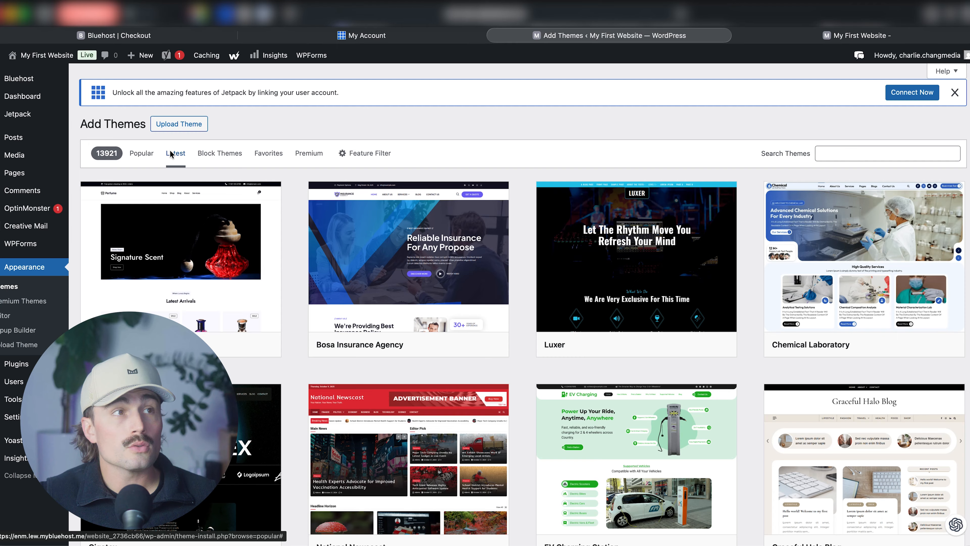
scroll(170, 152, "down", 2)
scroll(172, 158, "up", 2)
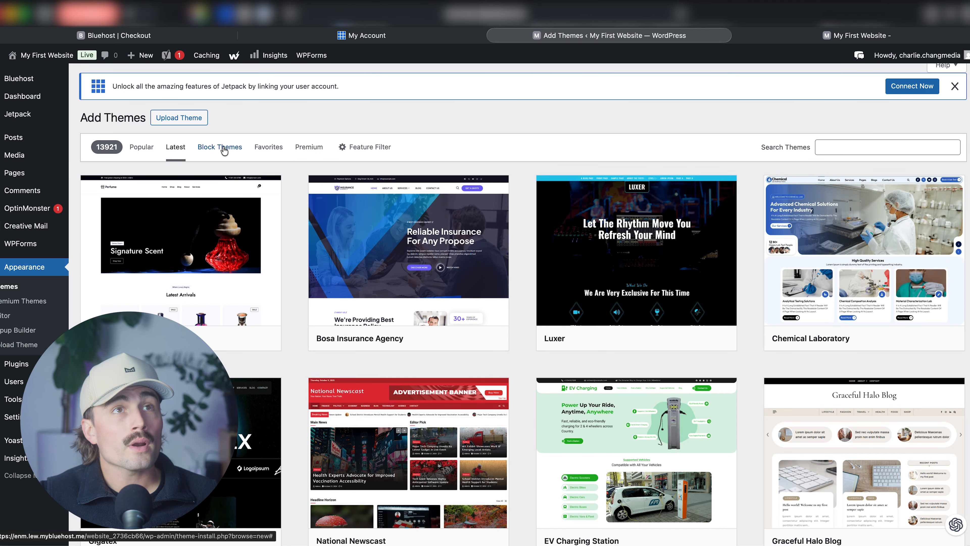
left_click(150, 148)
- Search the theme library for "blocksy" and preview the Blocksy theme
left_click(848, 147)
type("blocksy")
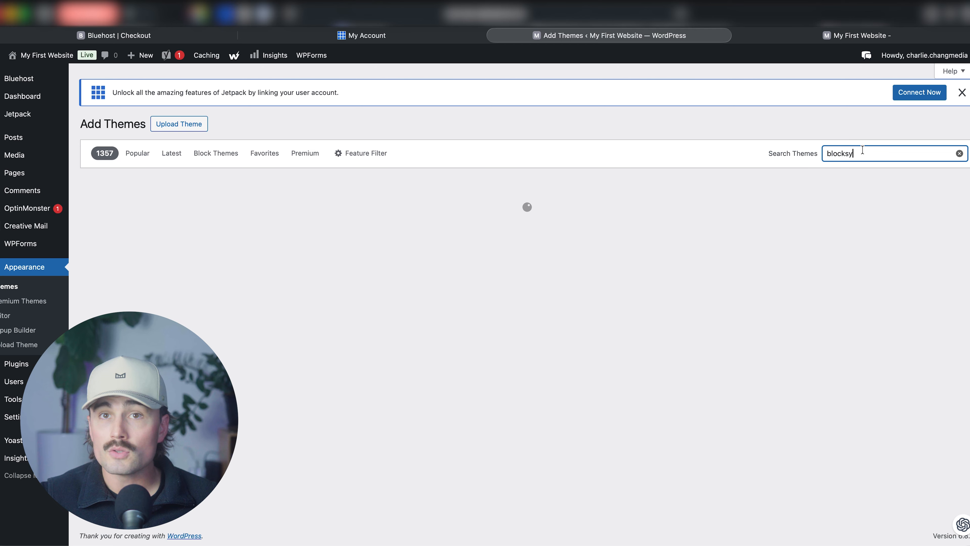
mouse_move(154, 266)
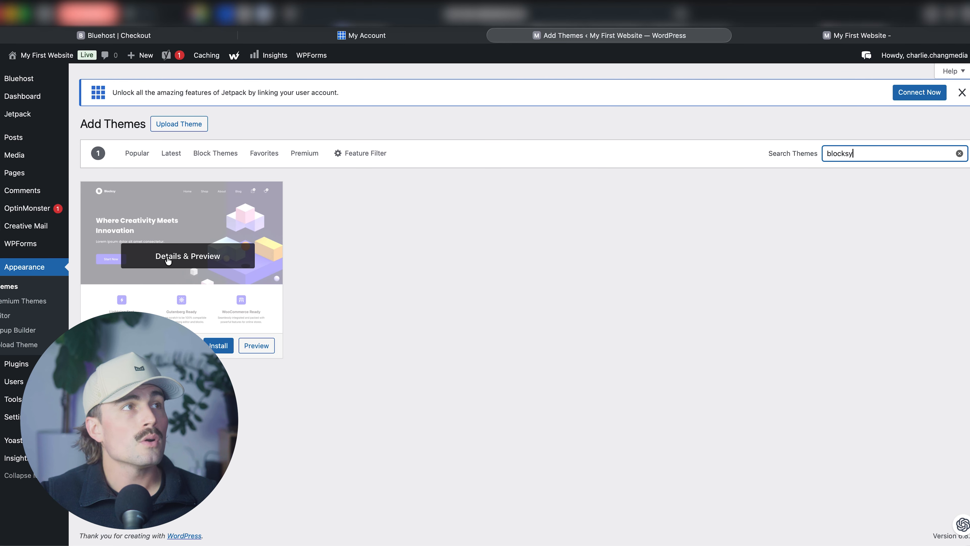
left_click(264, 344)
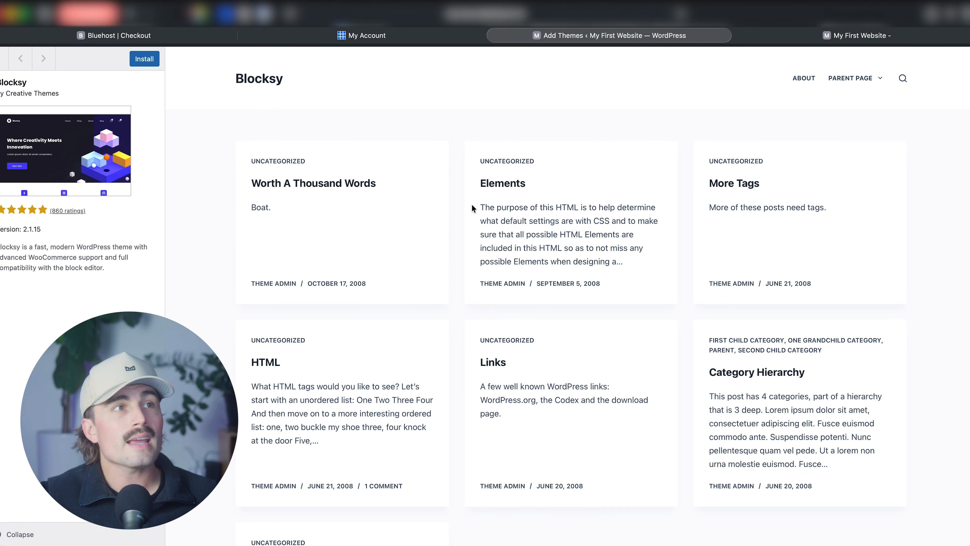
scroll(474, 210, "down", 3)
scroll(469, 212, "up", 3)
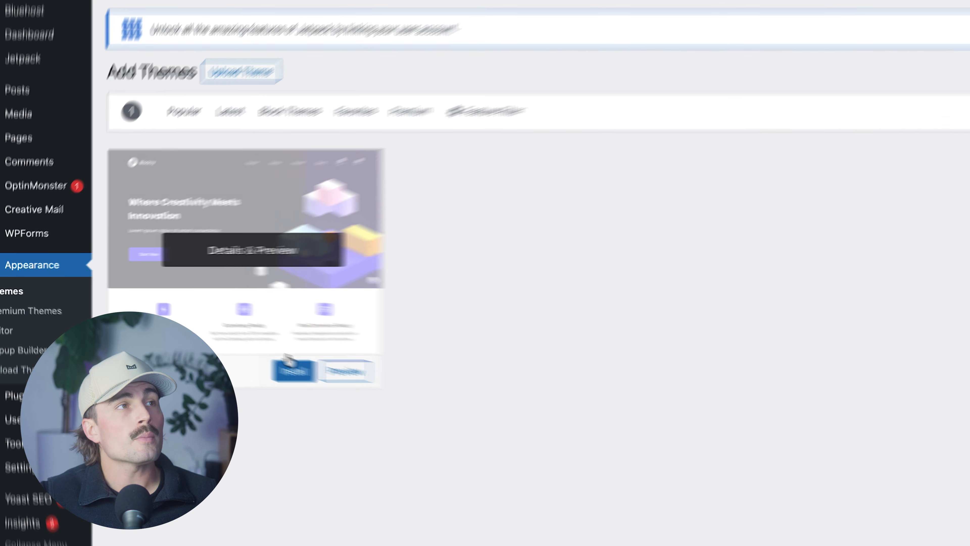
- Install and activate the Blocksy theme, and refresh the live site to check its new look
left_click(211, 346)
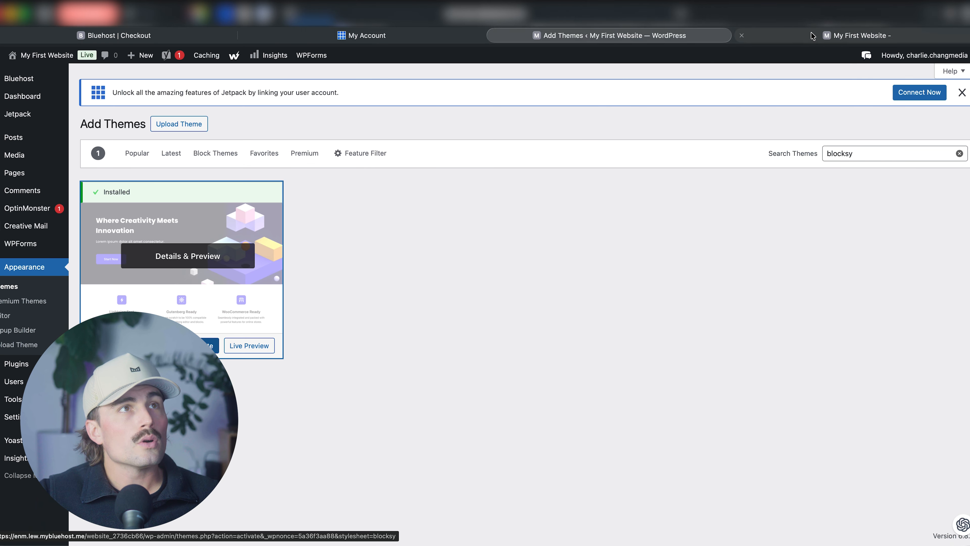
left_click(813, 35)
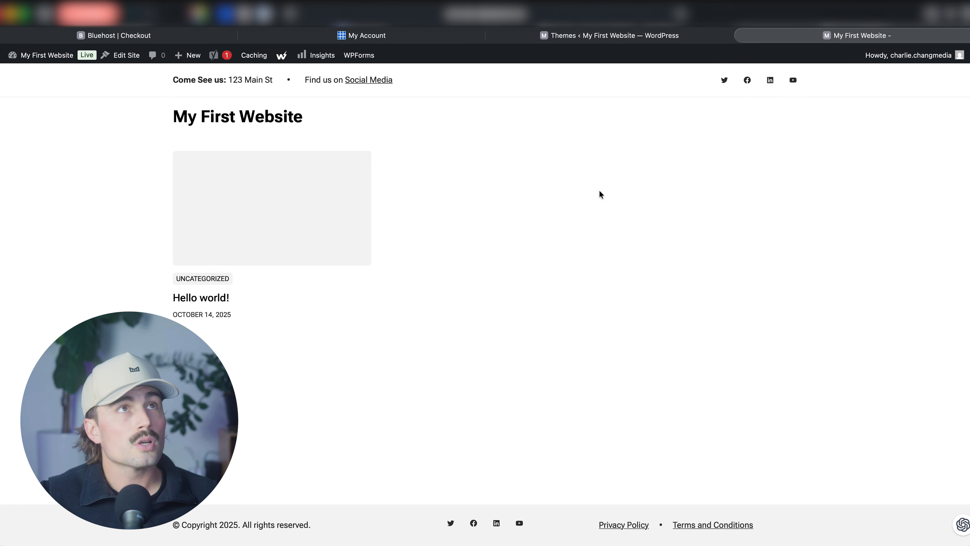
key("super+r")
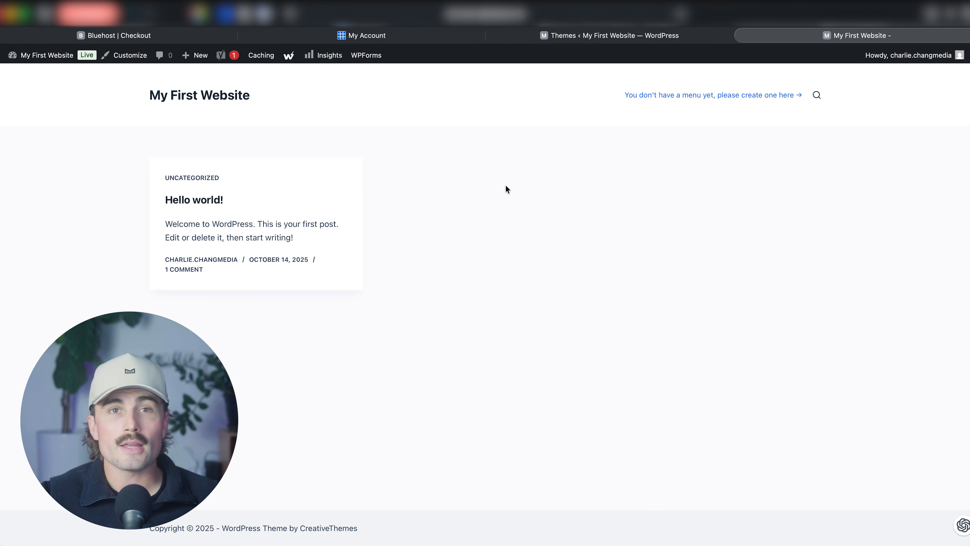
key("ctrl+shift+Tab")
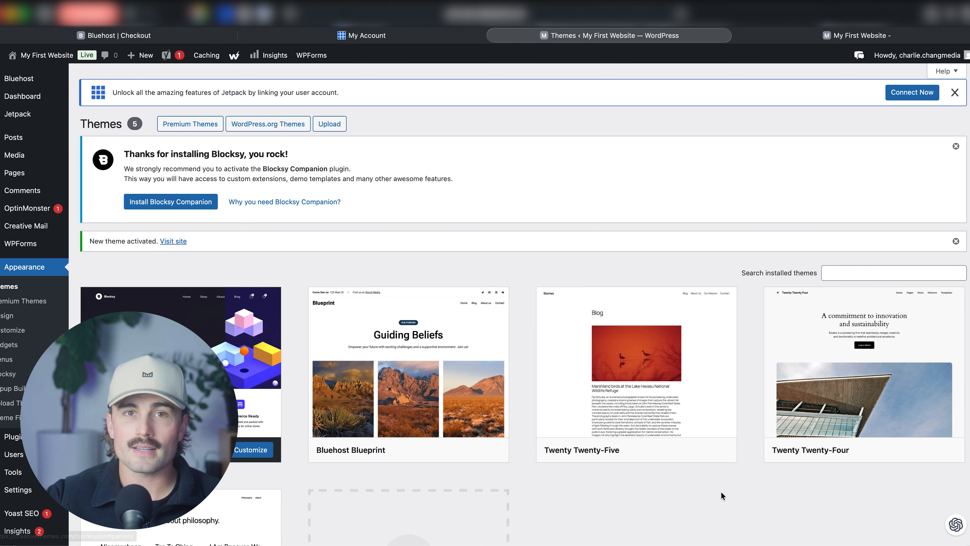
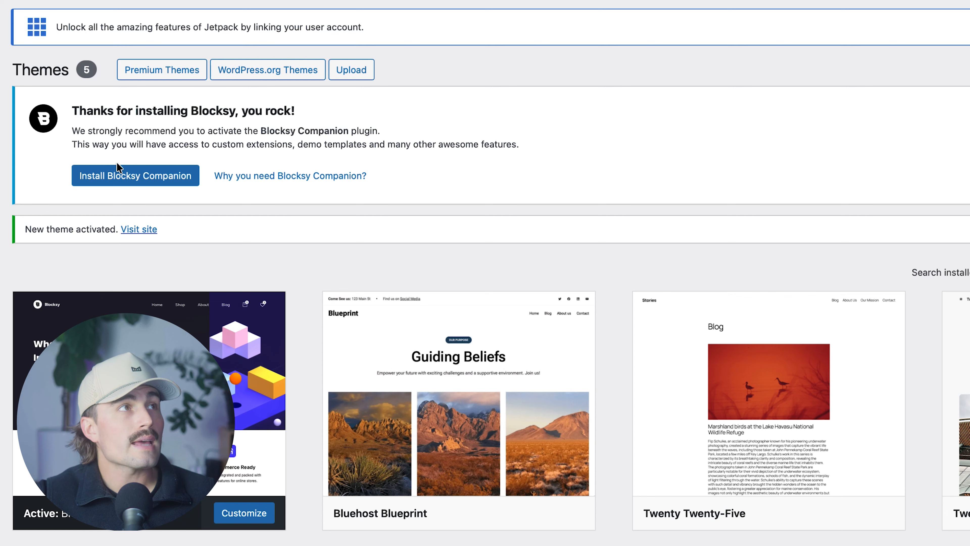
- Install the Blocksy Companion plugin and filter its starter sites to the Free plan
left_click(108, 179)
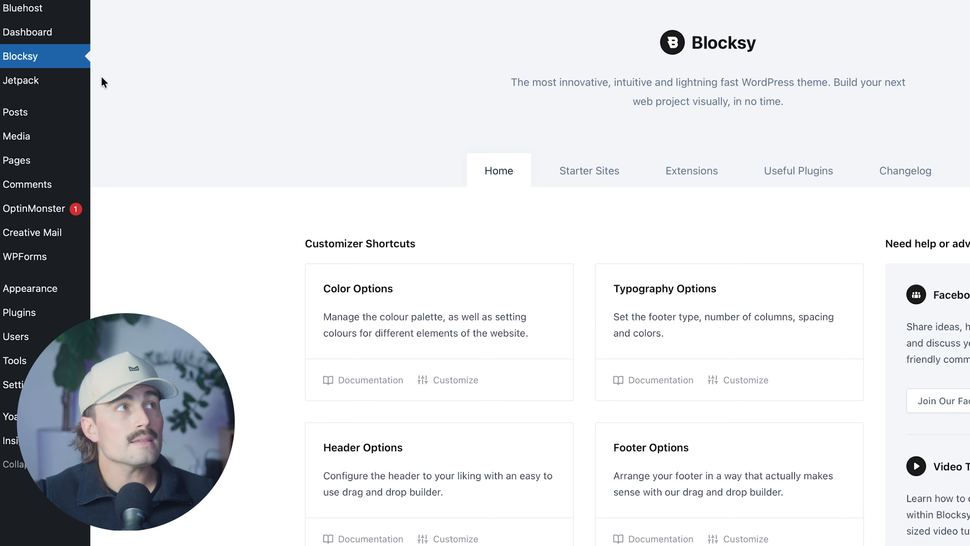
left_click(605, 172)
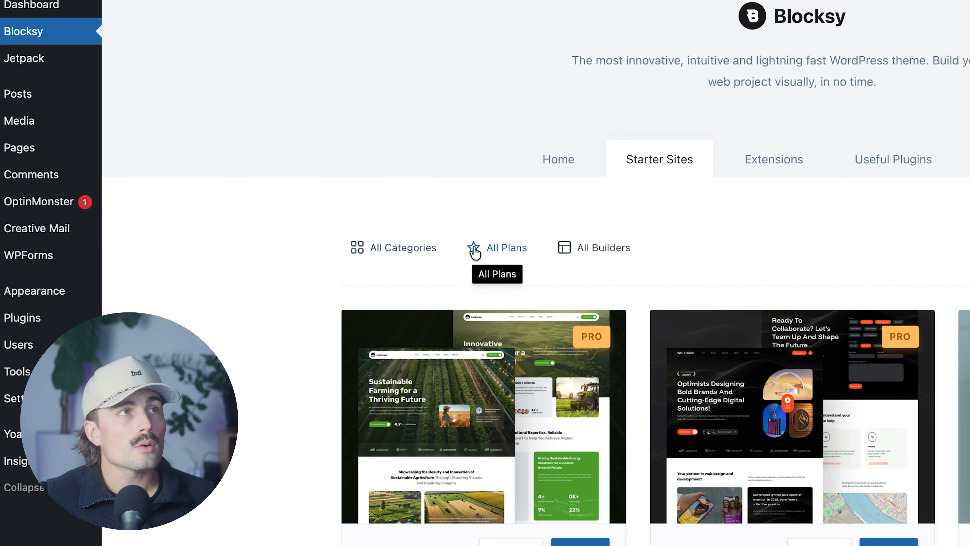
left_click(474, 250)
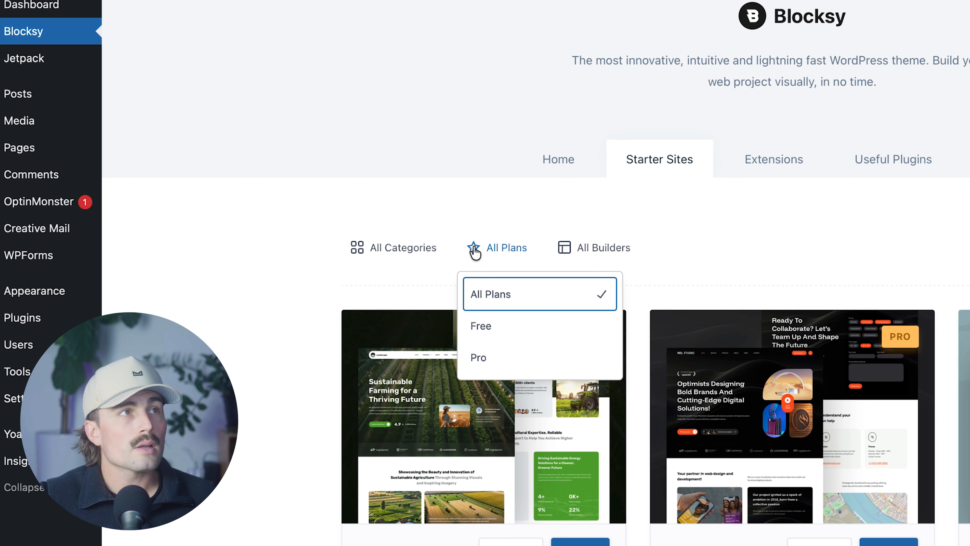
left_click(496, 332)
- Browse the free Blocksy starter sites to see which designs are available
scroll(151, 285, "down", 3)
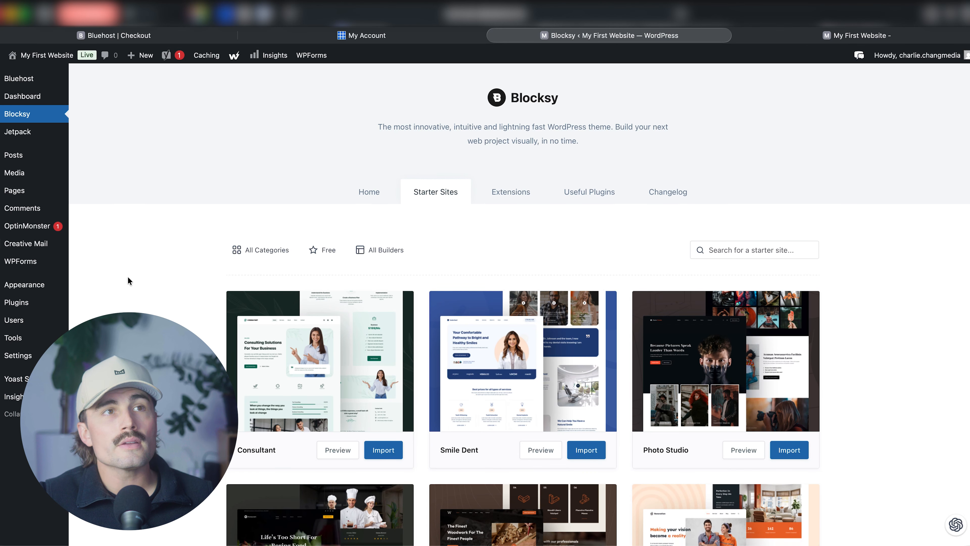
scroll(126, 279, "down", 3)
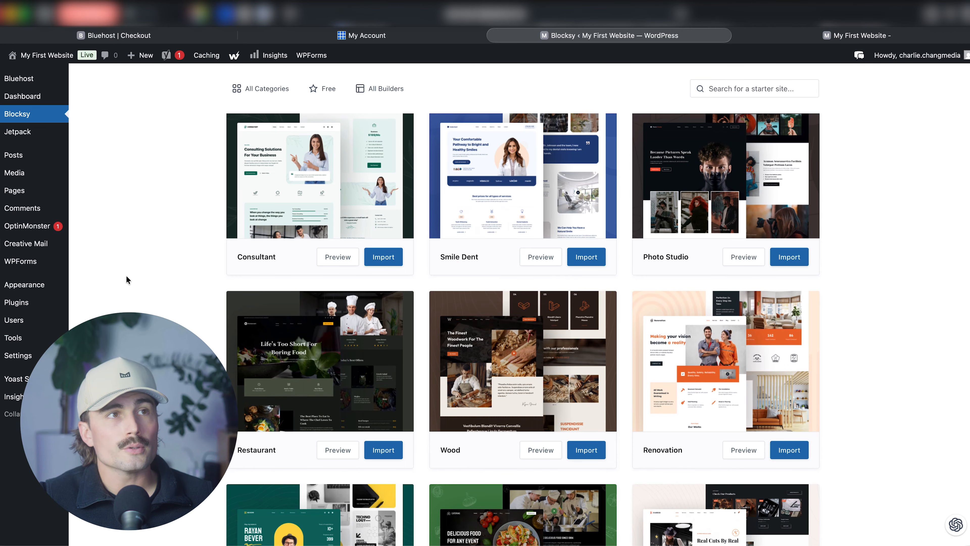
scroll(125, 278, "down", 2)
scroll(126, 275, "down", 1)
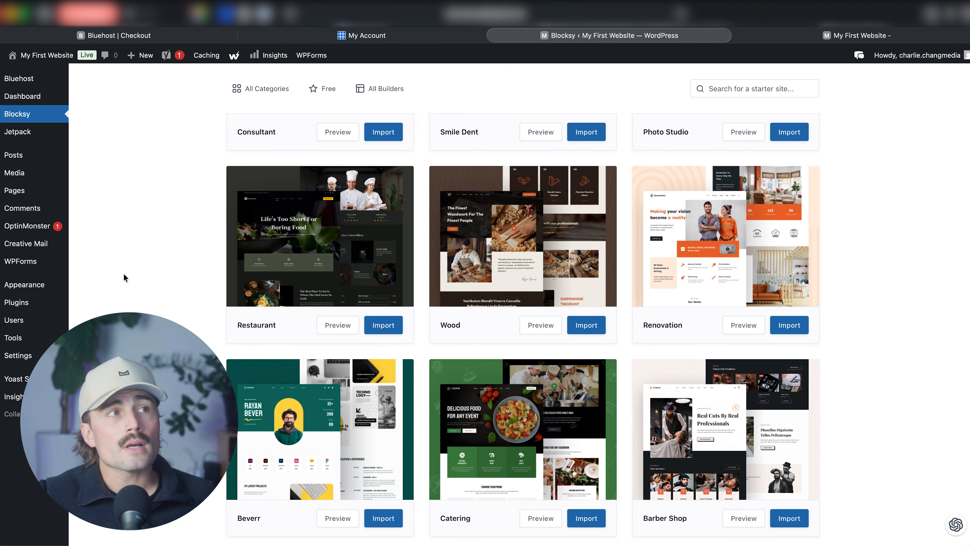
scroll(124, 275, "down", 1)
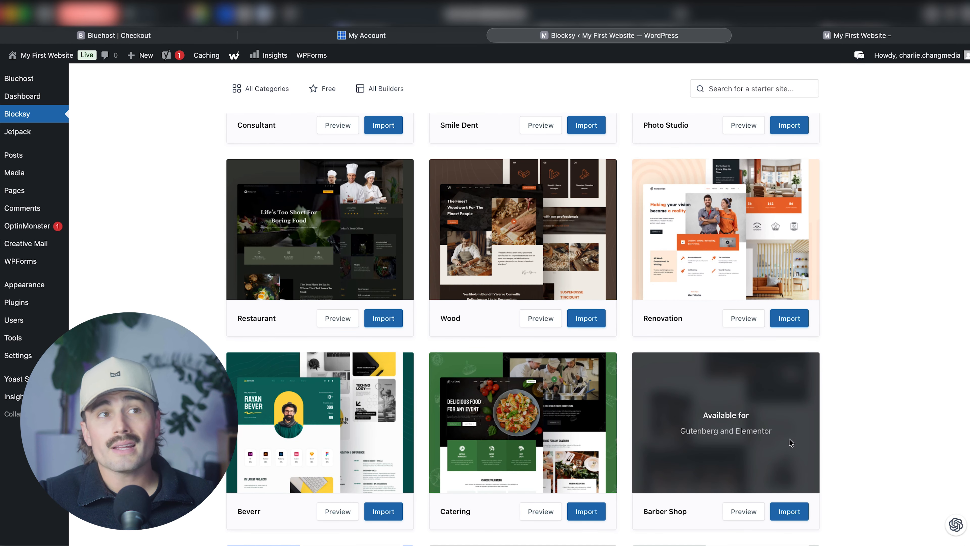
scroll(905, 404, "down", 1)
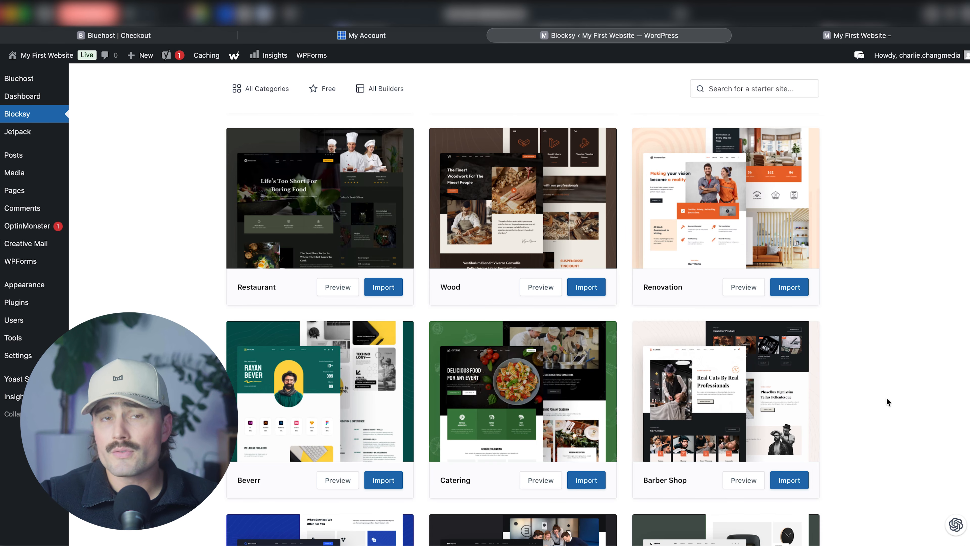
right_click(828, 363)
left_click(881, 304)
scroll(881, 301, "down", 3)
scroll(878, 299, "down", 15)
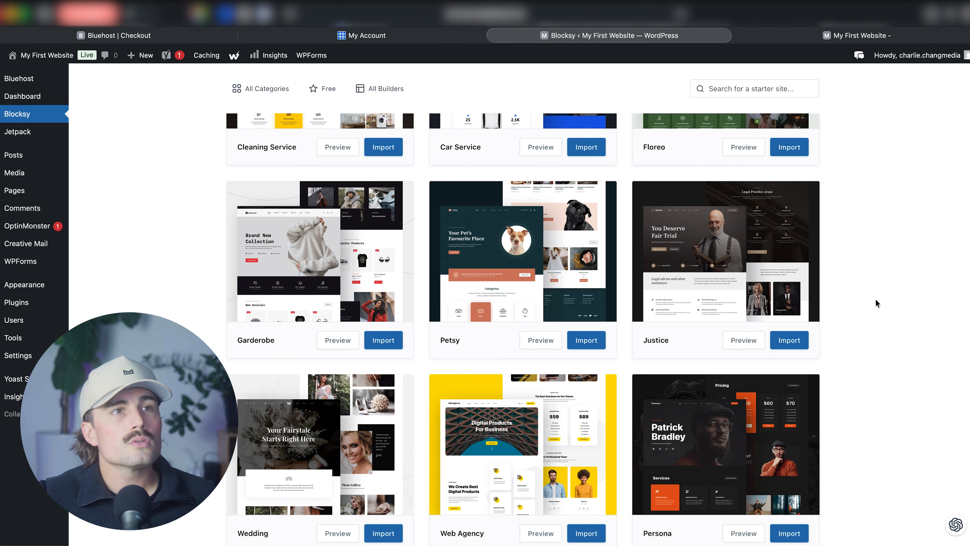
scroll(875, 298, "down", 6)
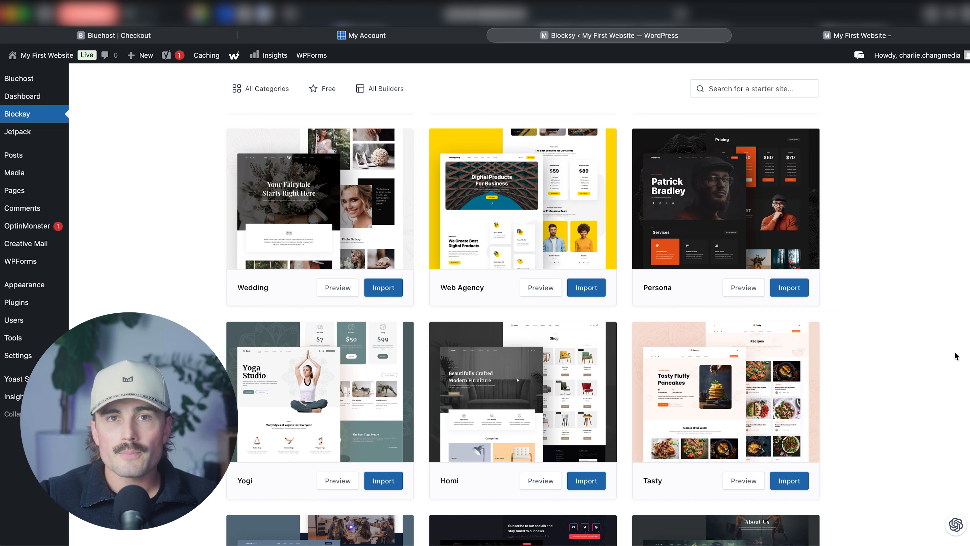
- Preview the Tasty starter site and read through its recipes page and the Topping Marzipan Tart Cheesecake Sweet Lollipop recipe
mouse_move(60, 162)
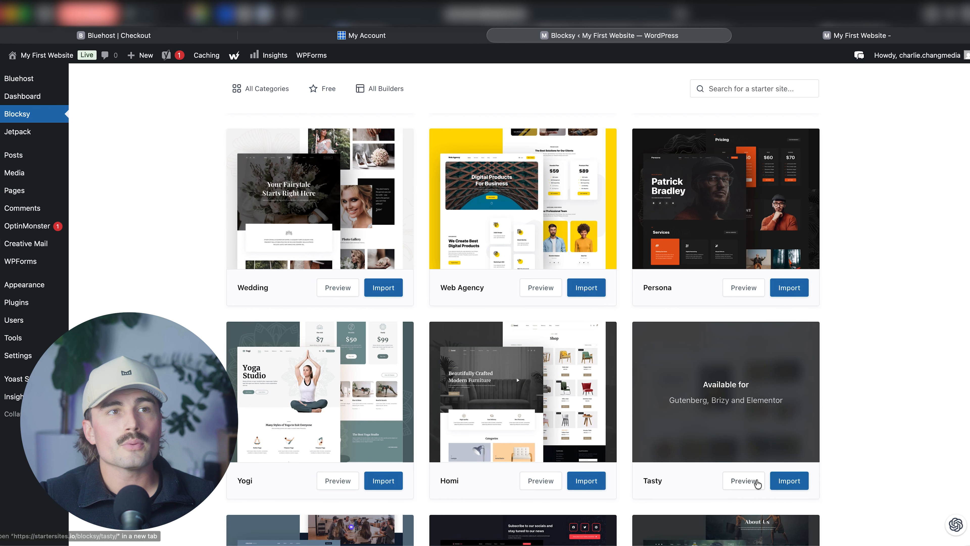
left_click(746, 481)
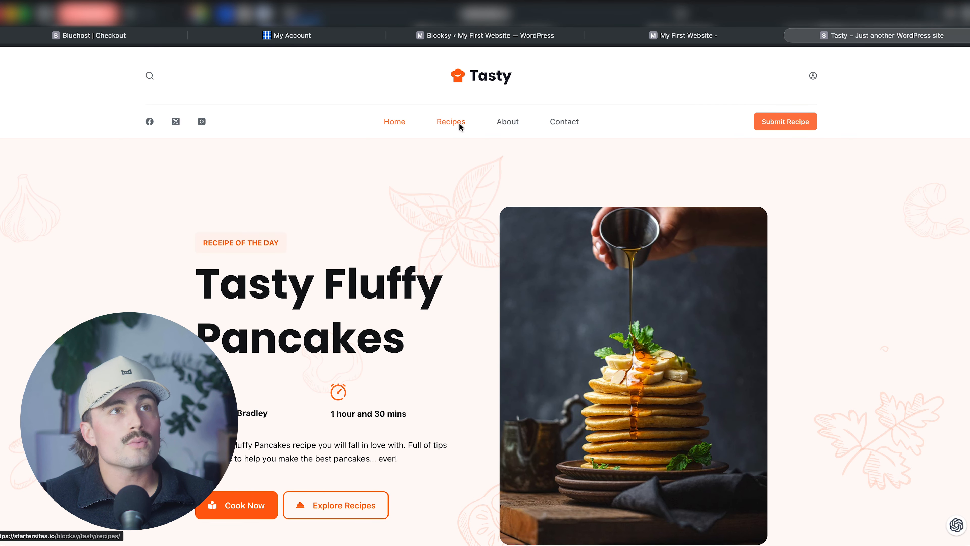
left_click(458, 125)
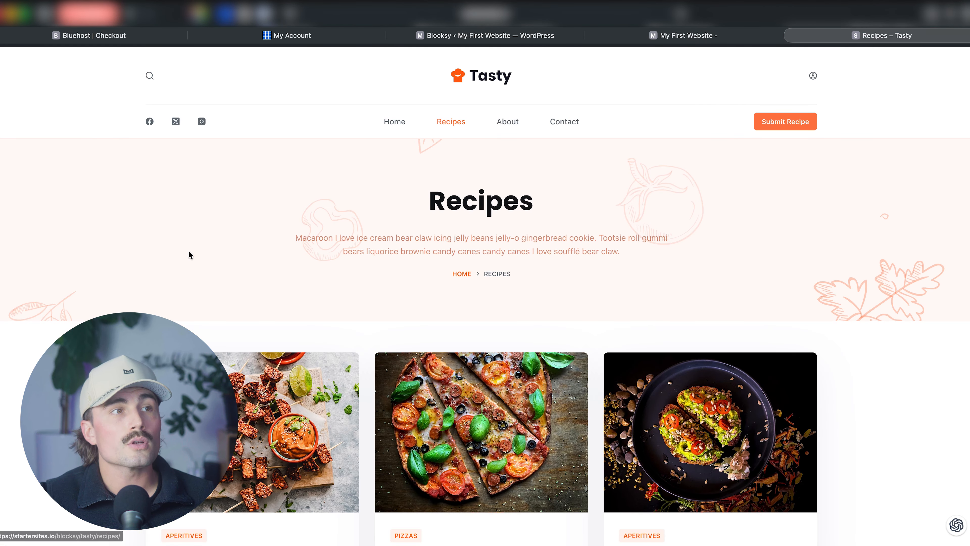
scroll(74, 249, "down", 5)
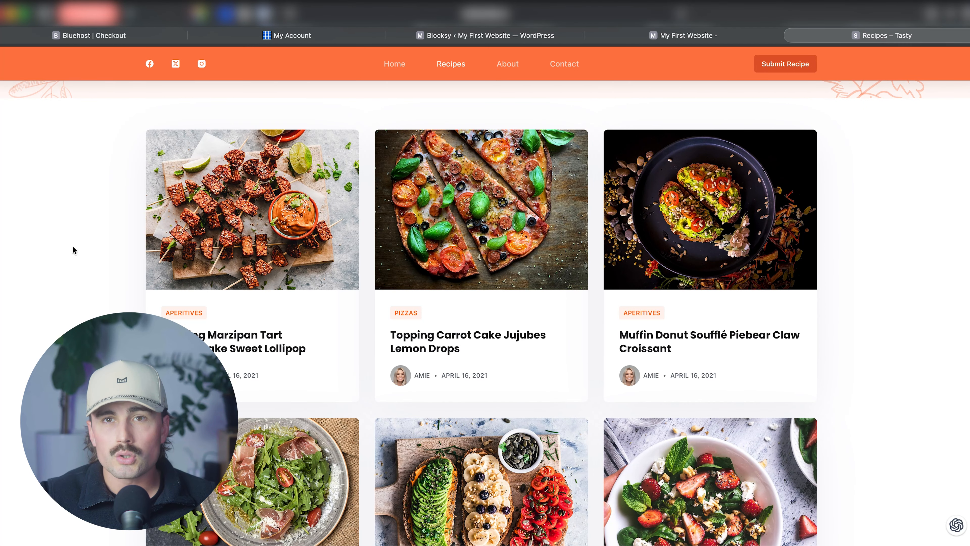
left_click(250, 234)
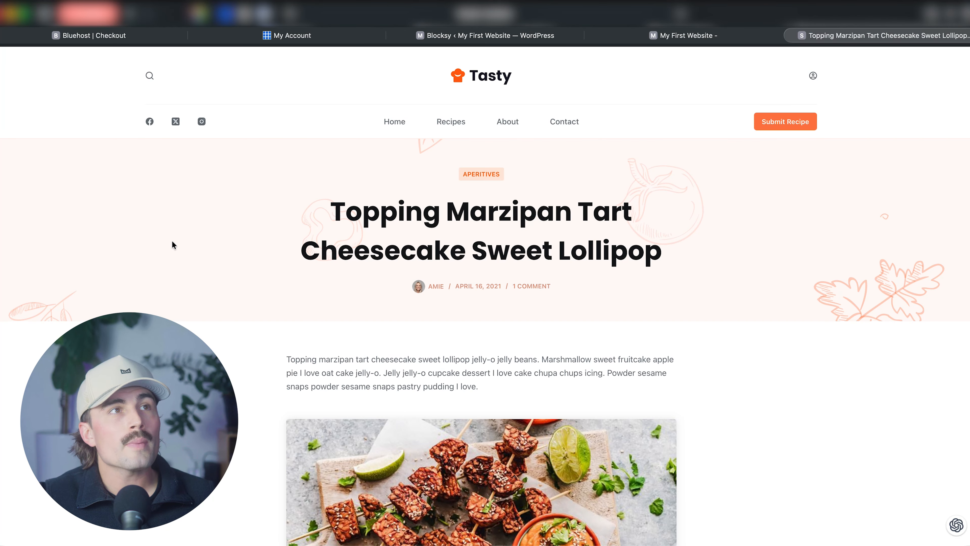
scroll(217, 207, "down", 10)
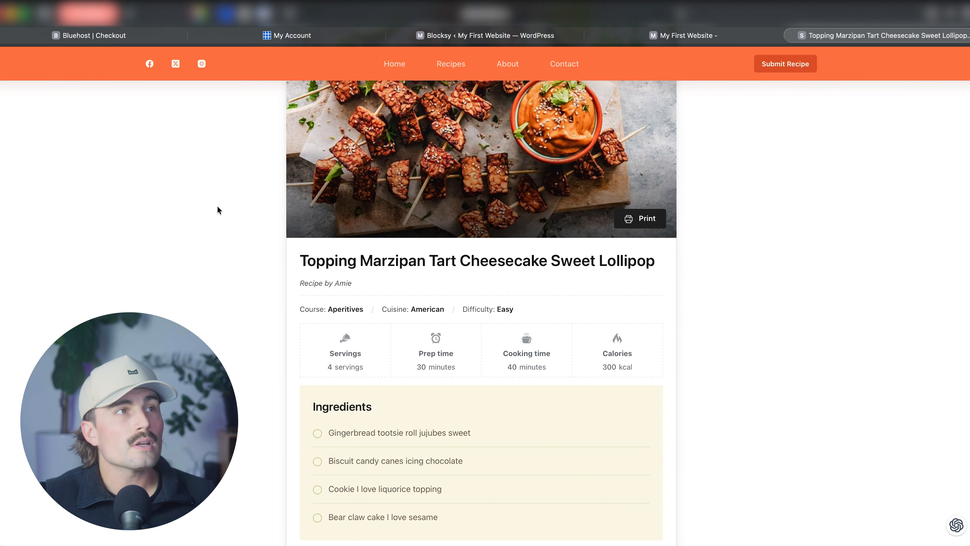
scroll(459, 305, "down", 5)
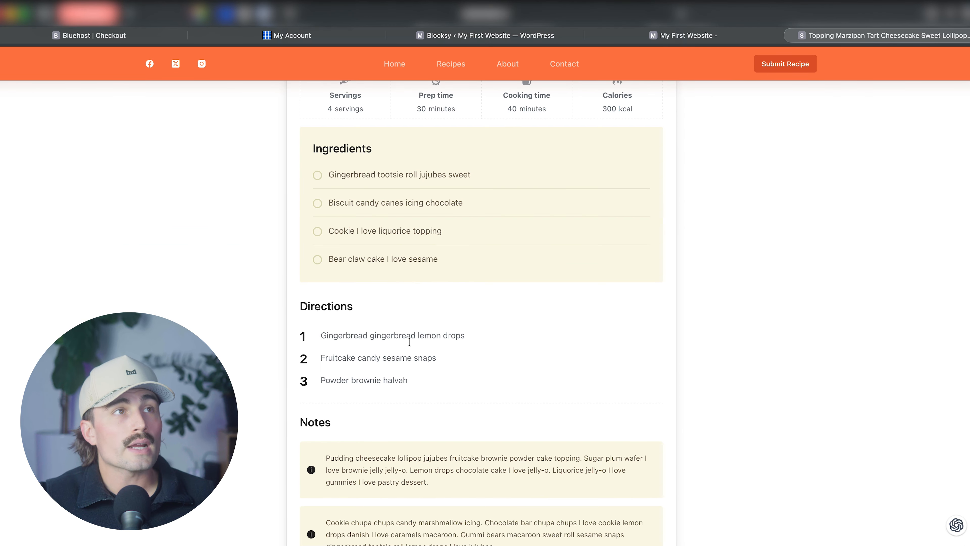
scroll(344, 210, "down", 3)
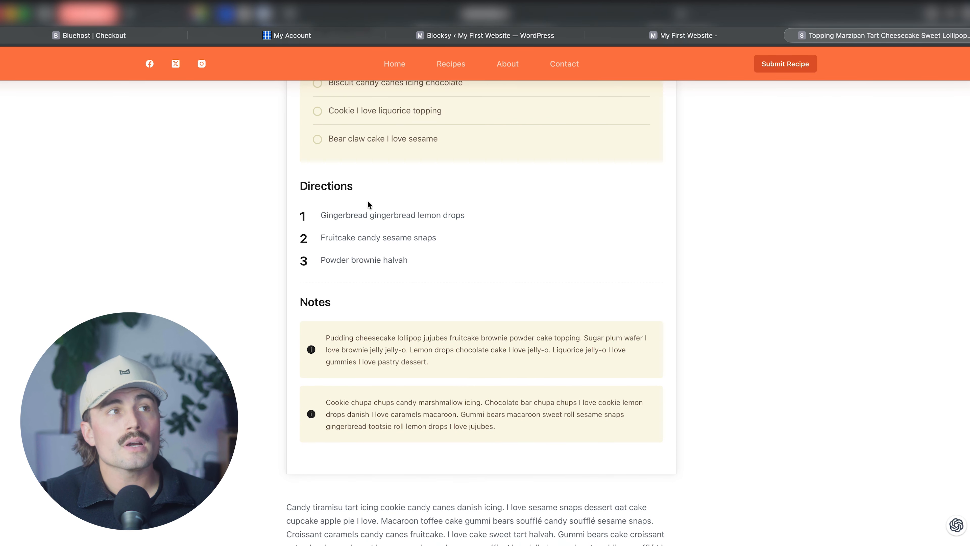
scroll(379, 229, "up", 10)
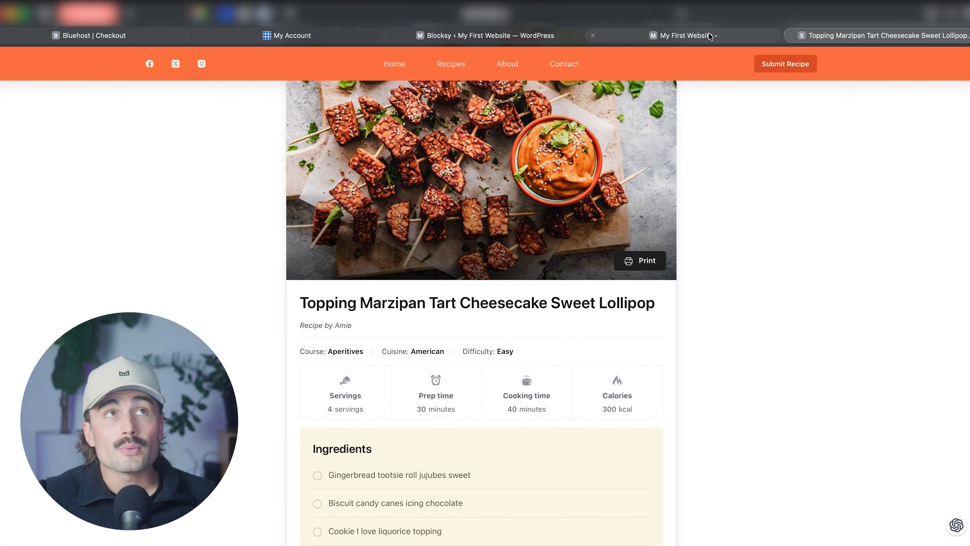
- Compare the live site with the Tasty preview, and close both pages to return to the starter sites
left_click(706, 35)
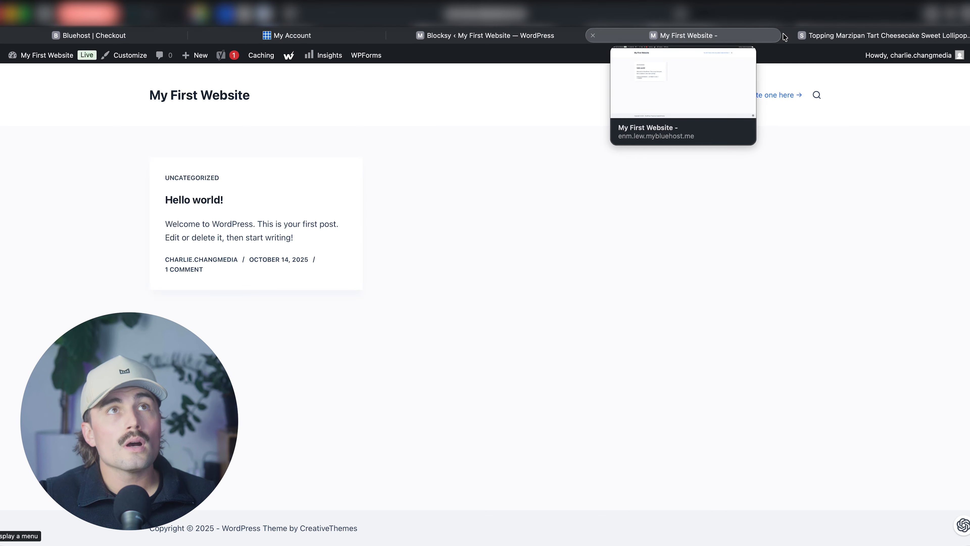
left_click(832, 30)
scroll(377, 232, "up", 10)
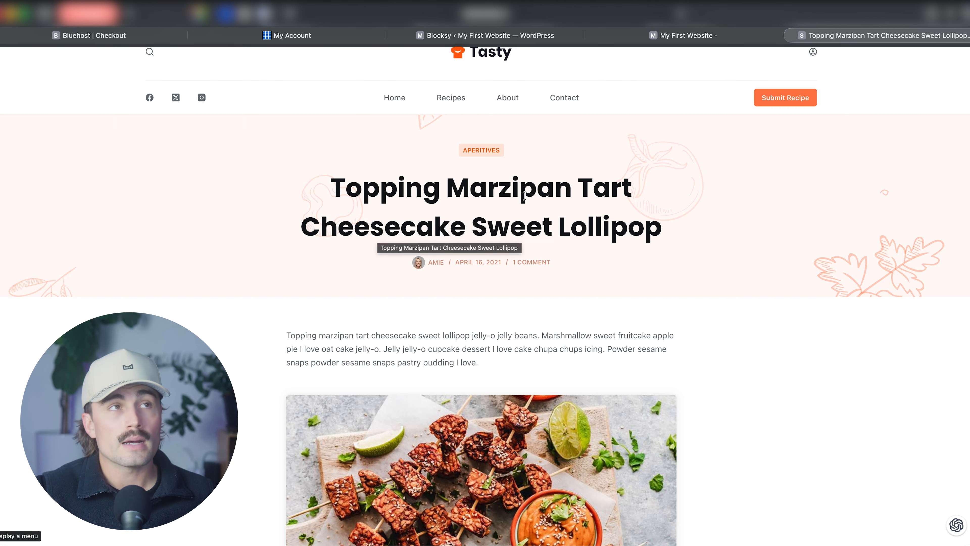
key("super+w")
key("super+w")
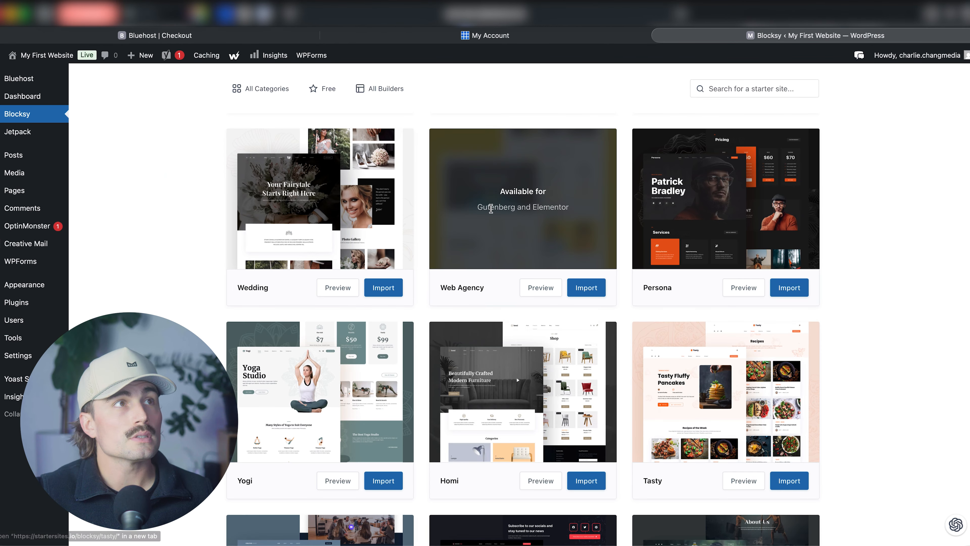
- Filter the free starter sites to the Blog category and look through the matching designs
scroll(160, 299, "up", 5)
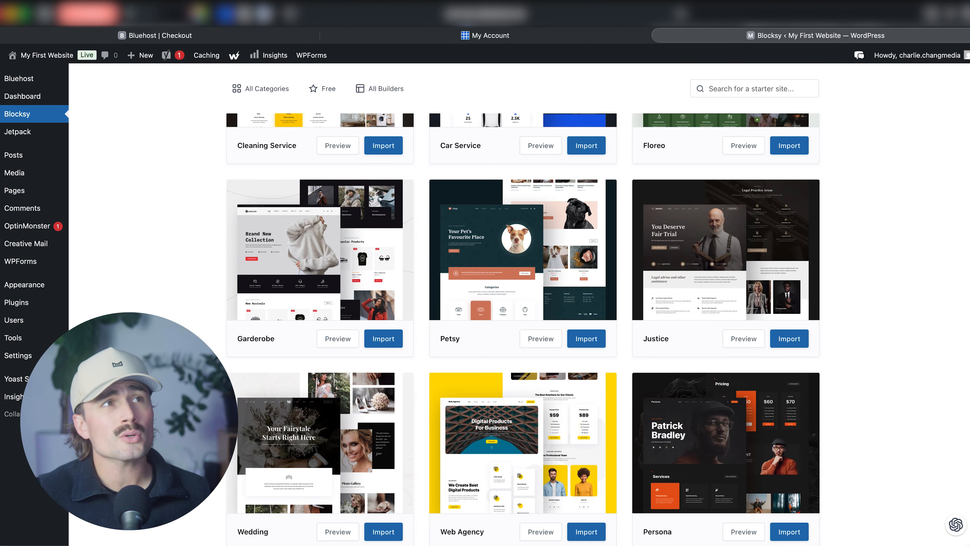
scroll(523, 329, "up", 5)
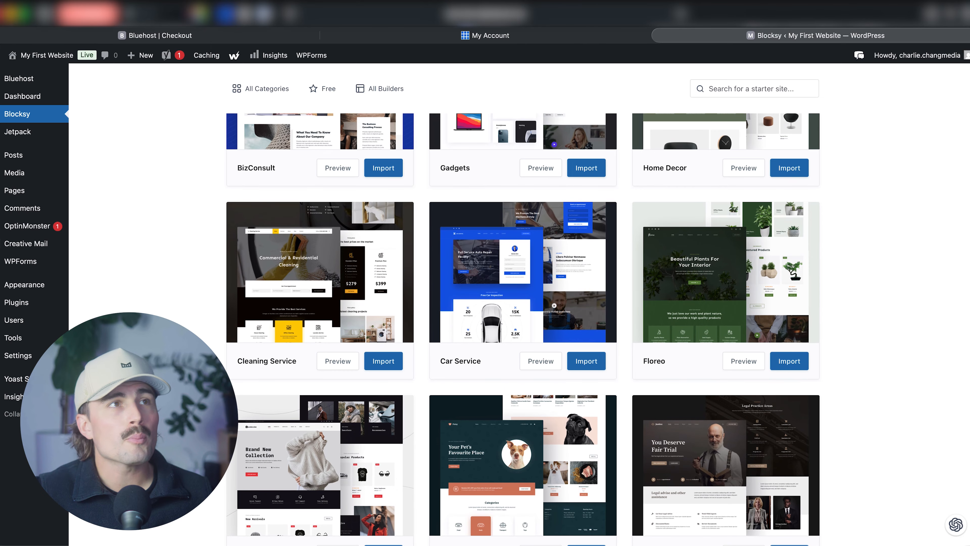
scroll(523, 329, "up", 15)
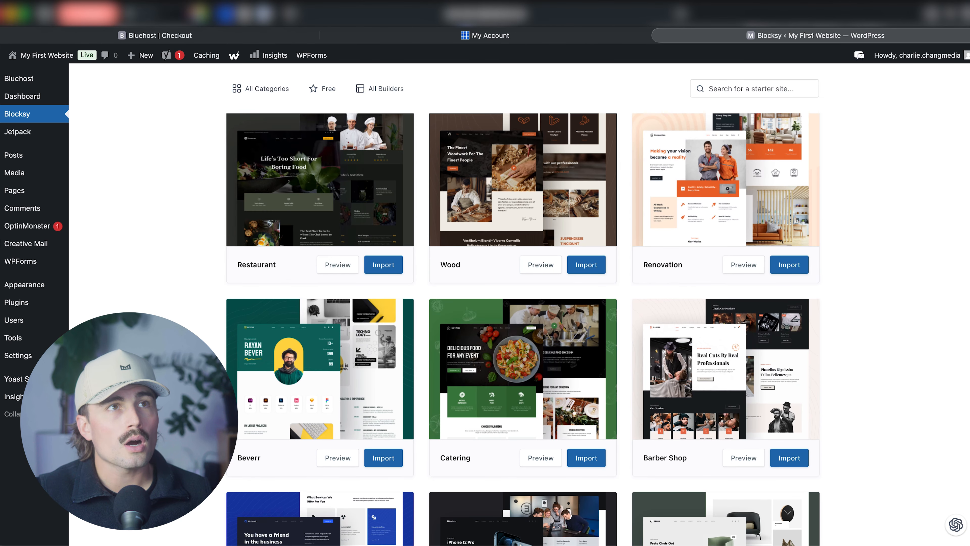
scroll(523, 329, "up", 3)
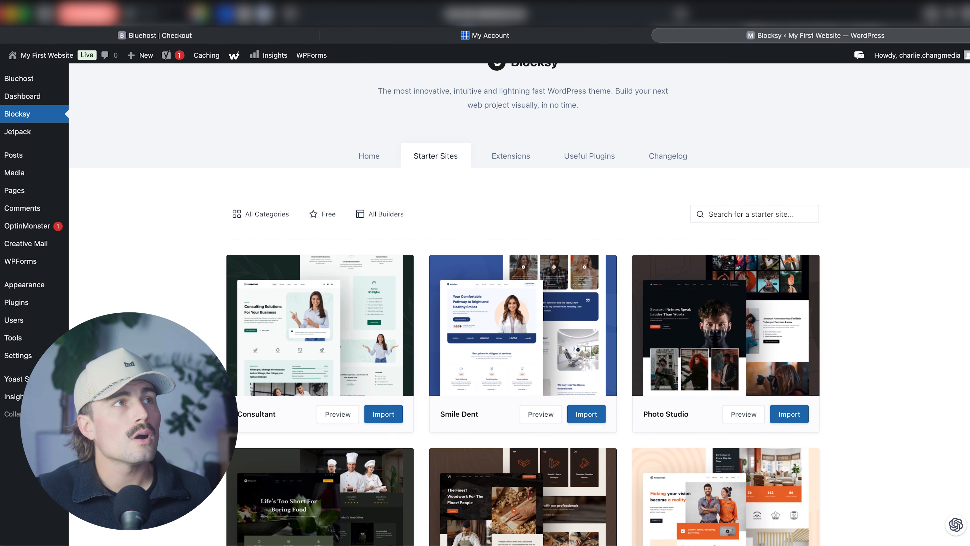
left_click(260, 214)
left_click(253, 266)
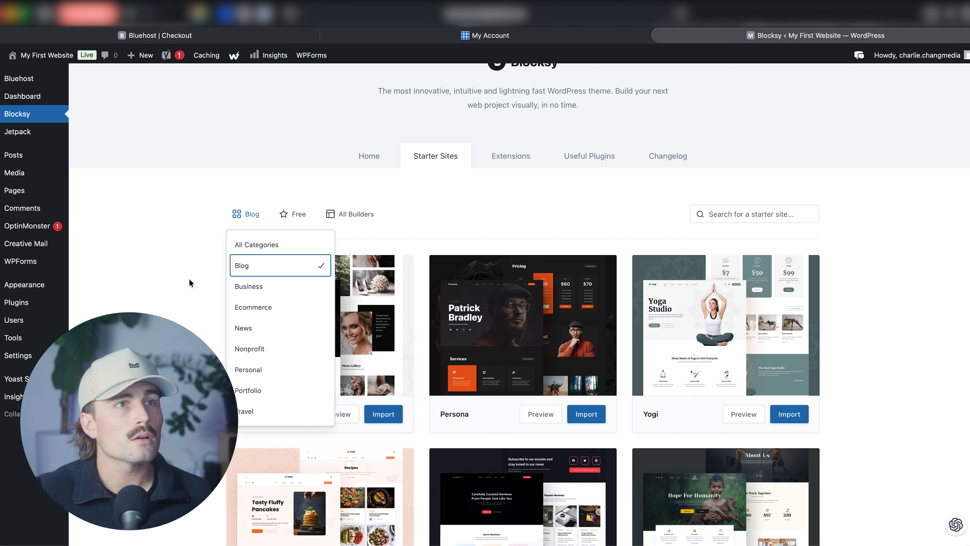
scroll(185, 281, "down", 3)
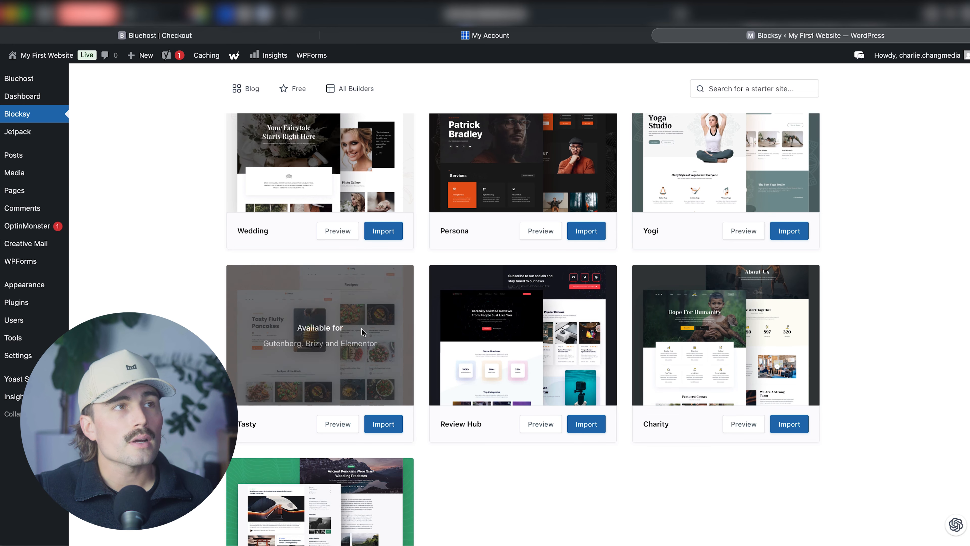
scroll(145, 276, "down", 4)
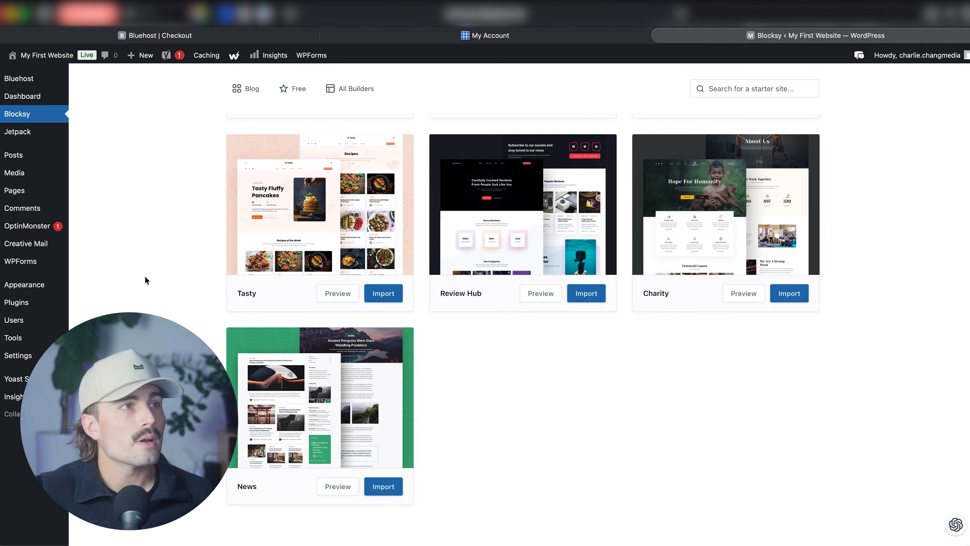
scroll(145, 280, "up", 5)
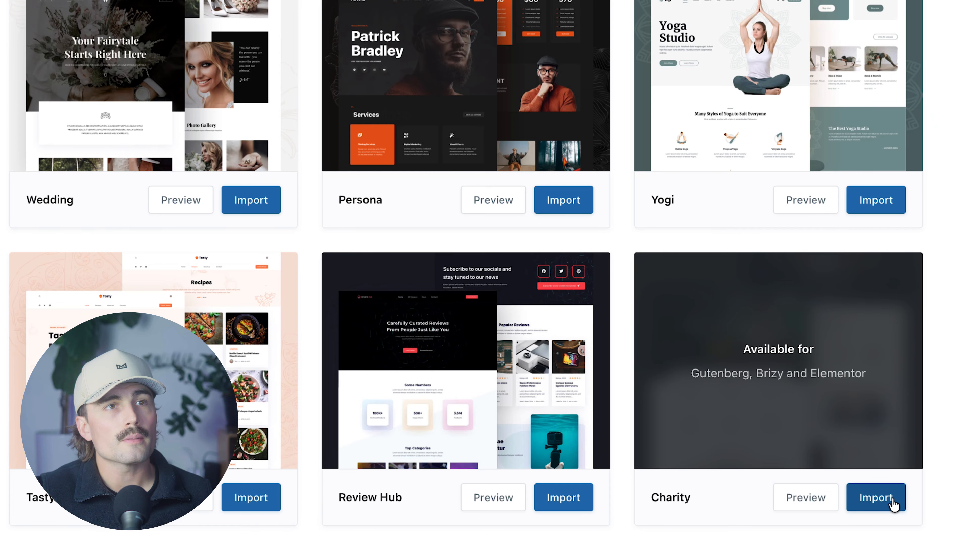
- Import the Charity starter site with the child theme, Elementor as page builder, the required plugins, all content and a clean install
left_click(894, 505)
left_click(573, 251)
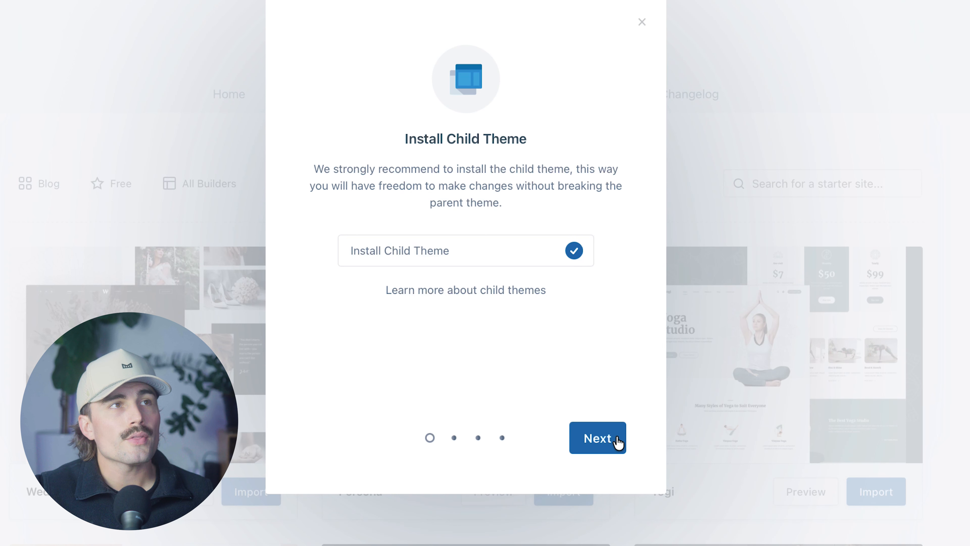
left_click(597, 438)
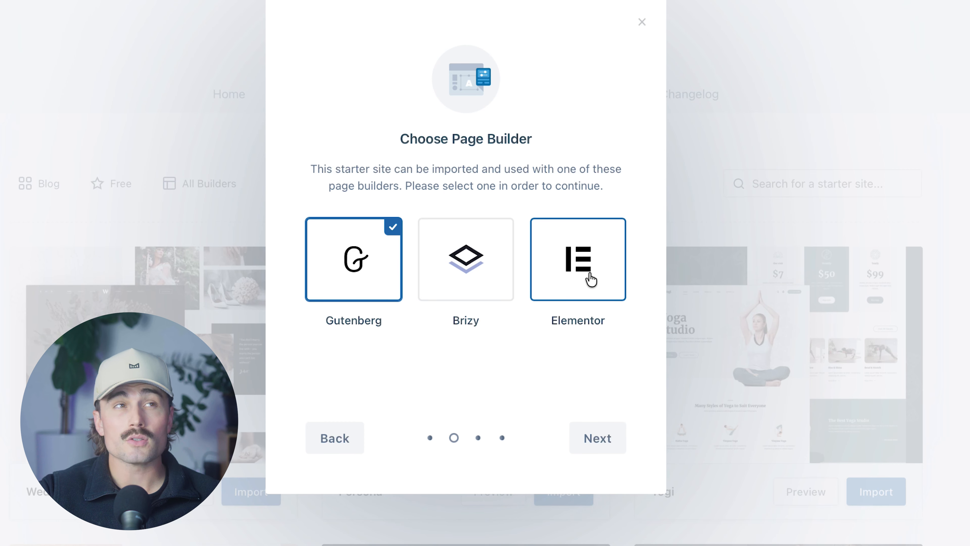
left_click(572, 263)
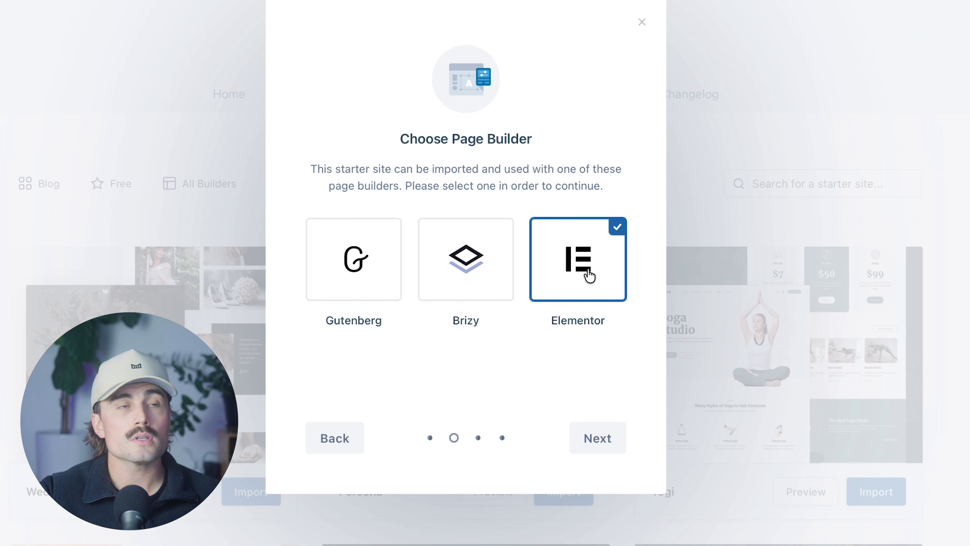
left_click(597, 443)
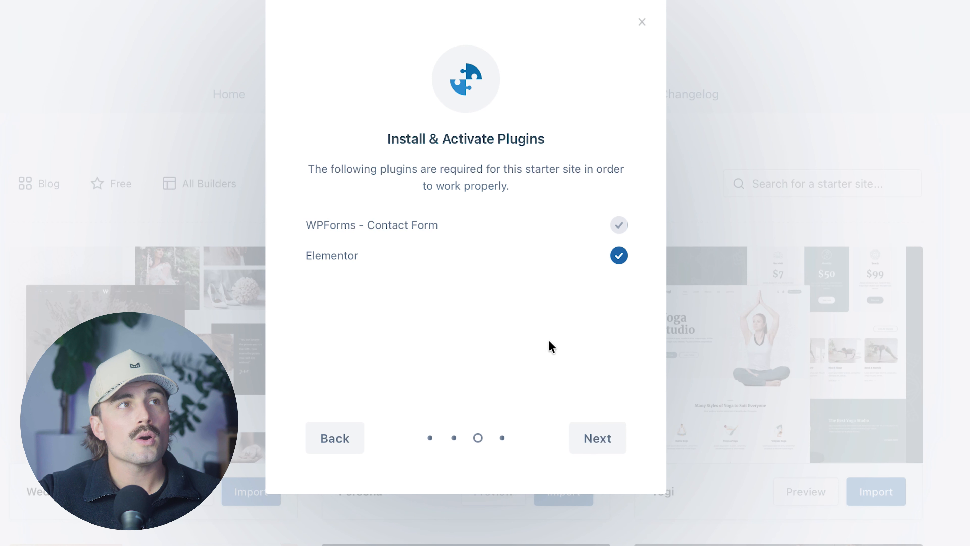
left_click(596, 441)
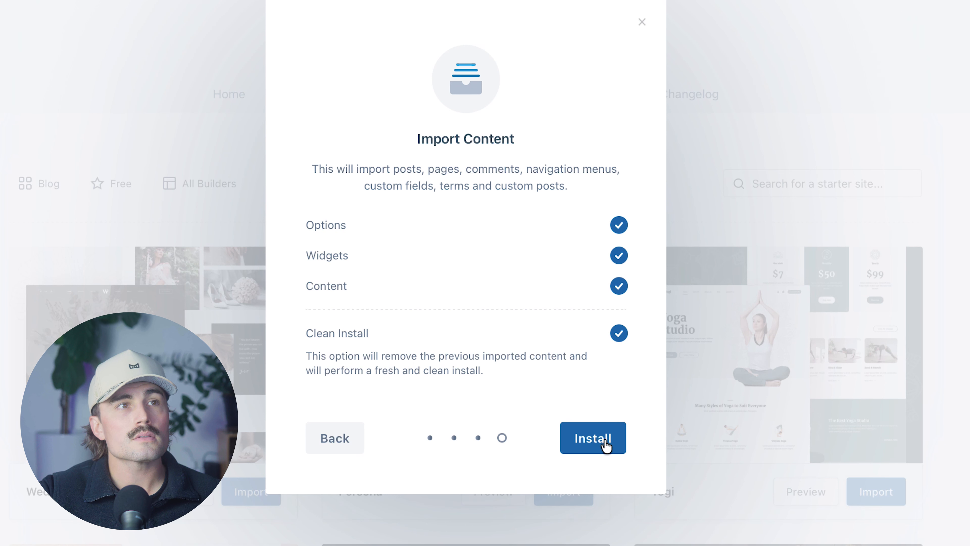
left_click(606, 445)
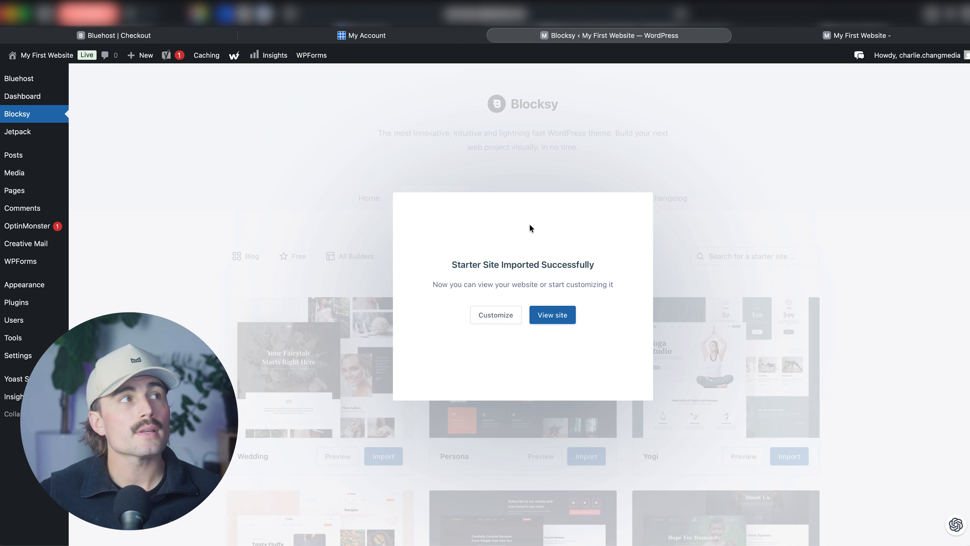
- Open the live site, reload it to load the imported design, and look through the whole home page
left_click(556, 318)
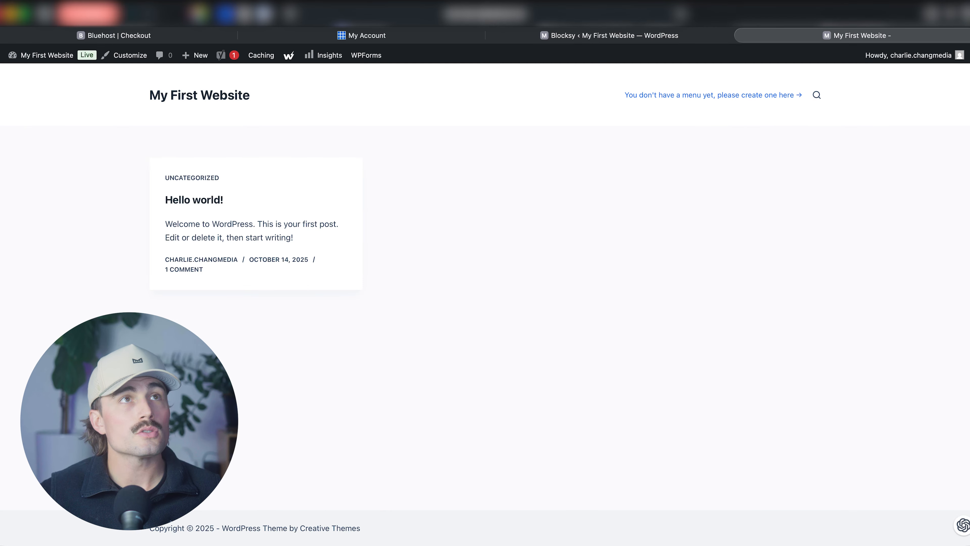
key("super+r")
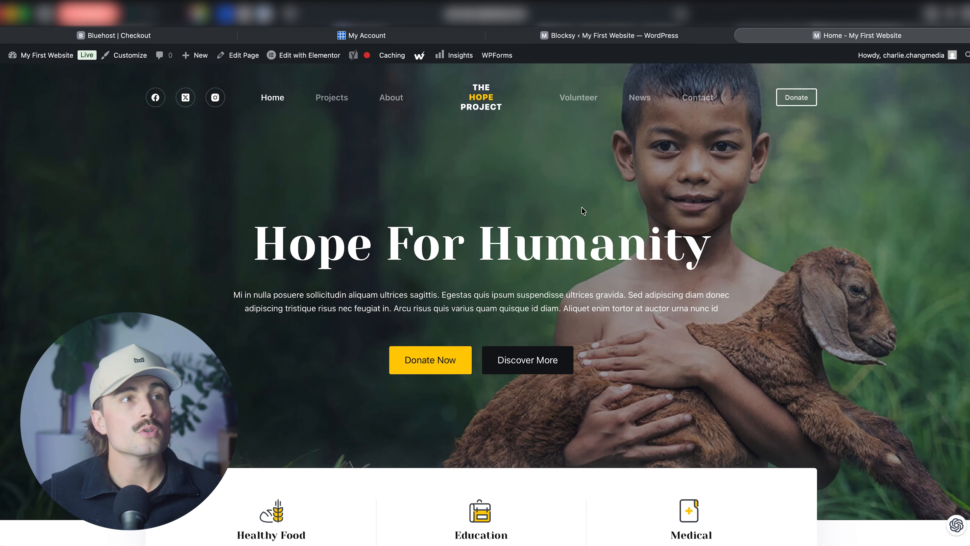
scroll(616, 232, "down", 3)
scroll(616, 237, "down", 20)
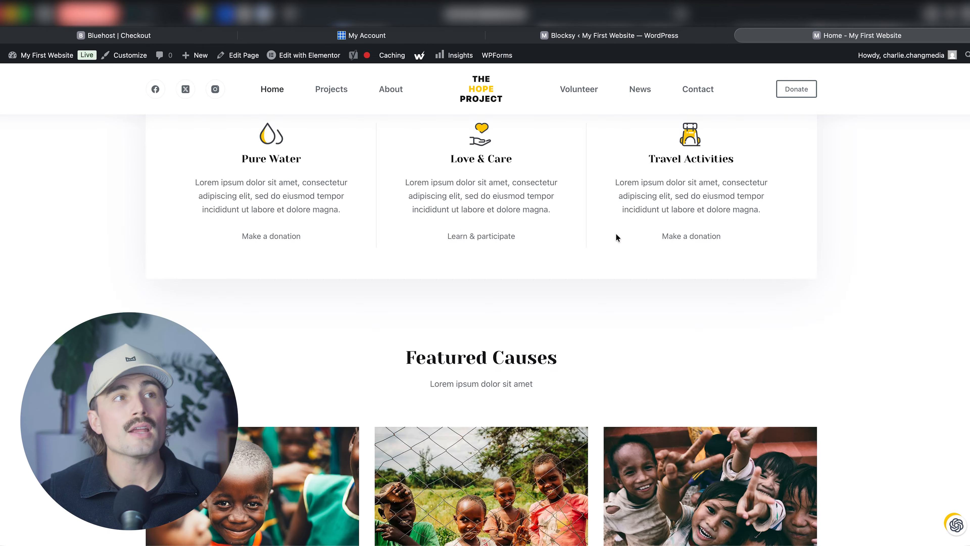
scroll(615, 235, "down", 2)
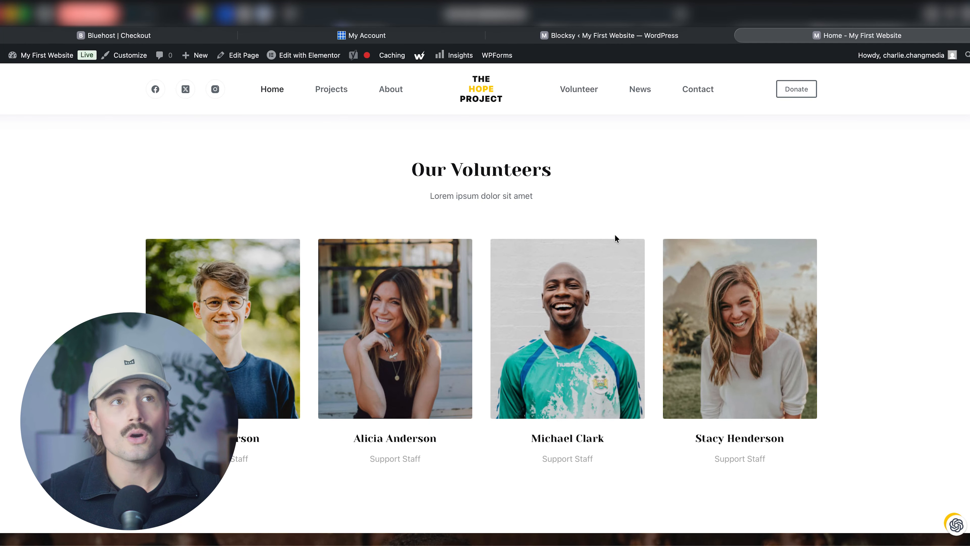
scroll(615, 236, "down", 15)
scroll(616, 236, "down", 2)
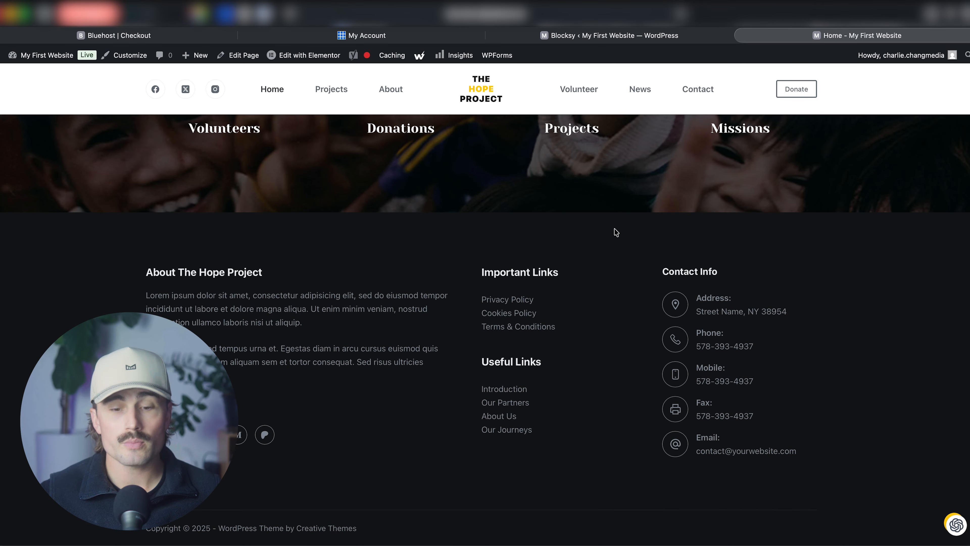
scroll(615, 233, "up", 2)
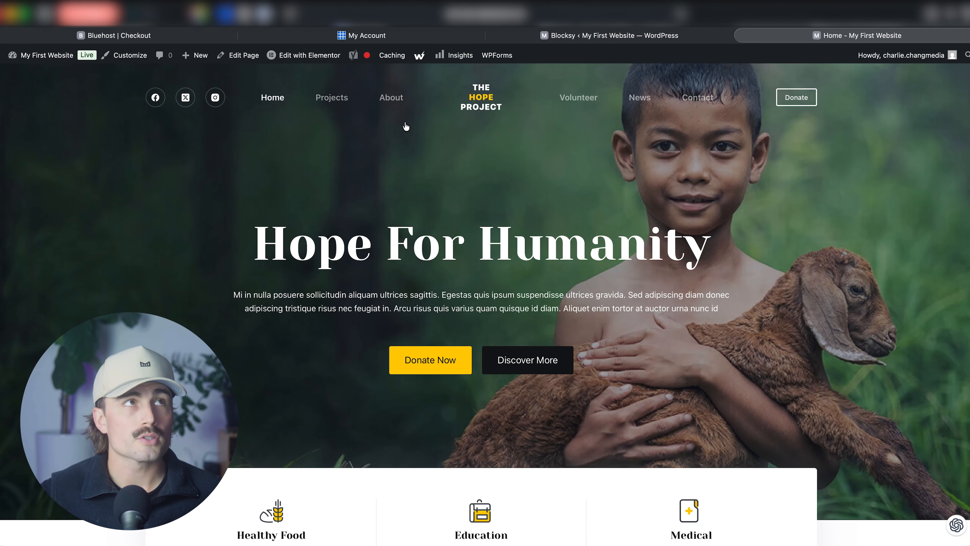
- Open the site's Projects page and look through its project cards and footer
left_click(335, 98)
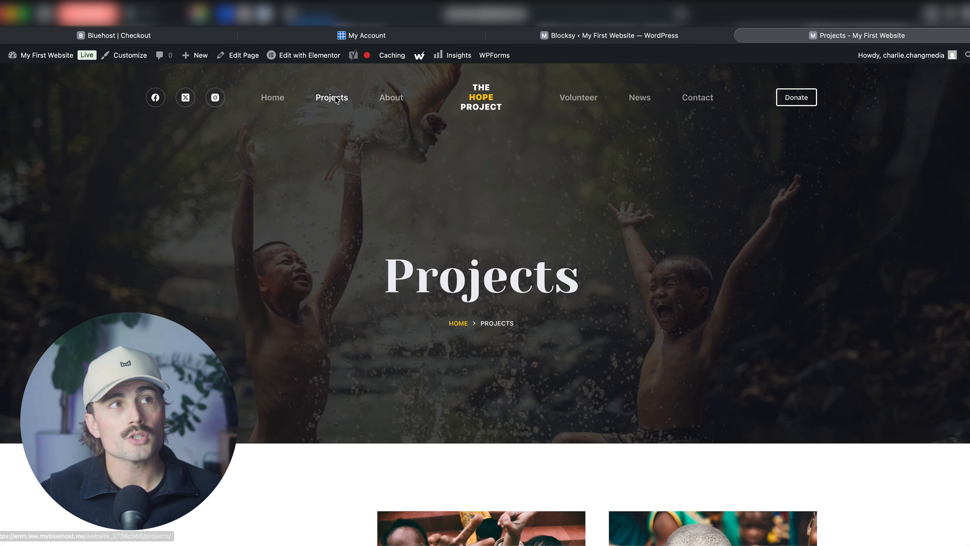
scroll(183, 245, "down", 10)
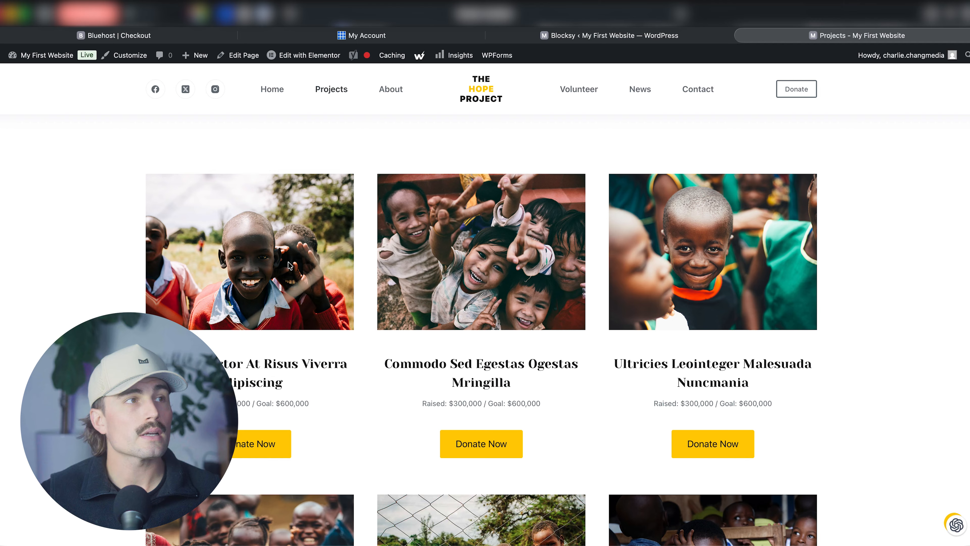
scroll(283, 328, "up", 10)
scroll(283, 327, "down", 5)
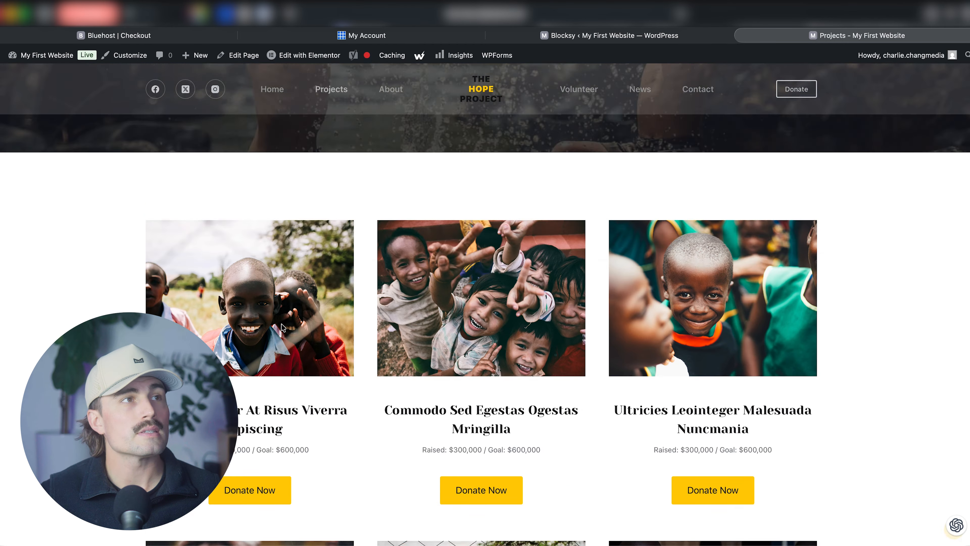
scroll(262, 368, "up", 5)
scroll(262, 369, "down", 15)
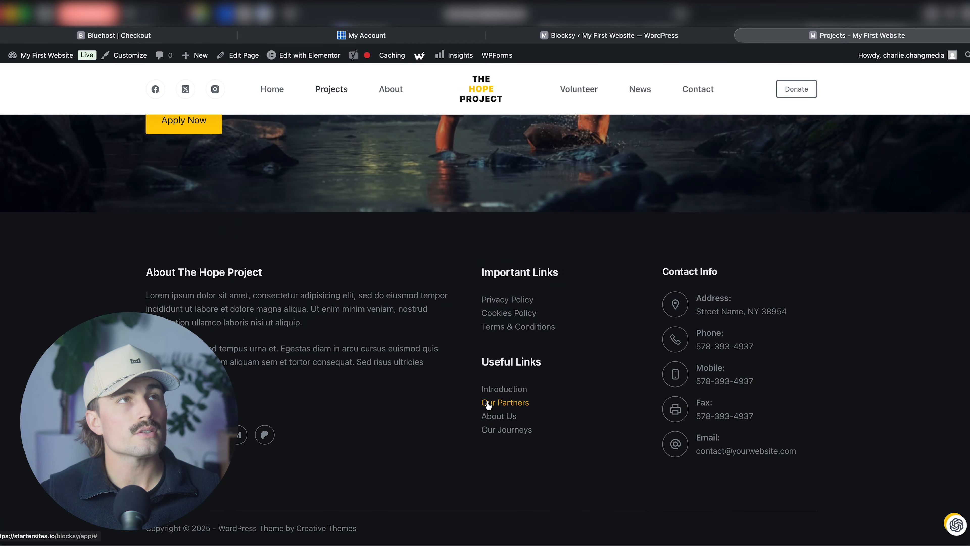
scroll(245, 377, "up", 15)
scroll(268, 377, "down", 8)
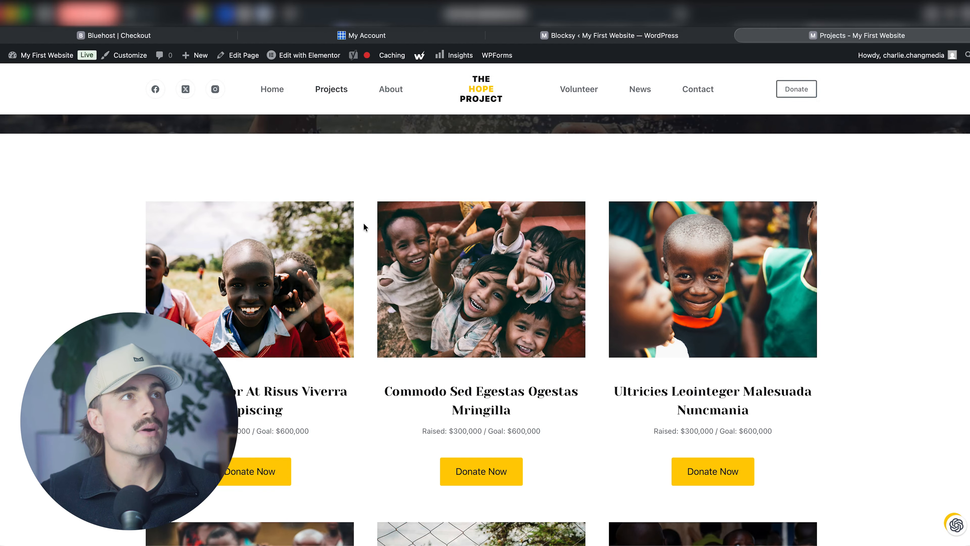
scroll(364, 220, "up", 8)
- Check the site's About page and look through the team members on the Volunteer page
left_click(382, 100)
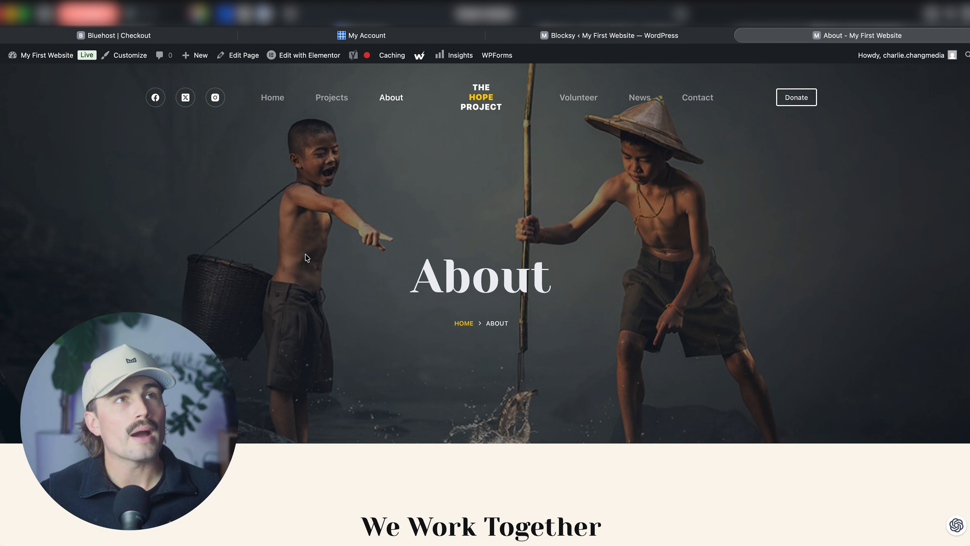
scroll(304, 254, "down", 5)
scroll(305, 253, "up", 5)
left_click(579, 89)
scroll(343, 316, "down", 5)
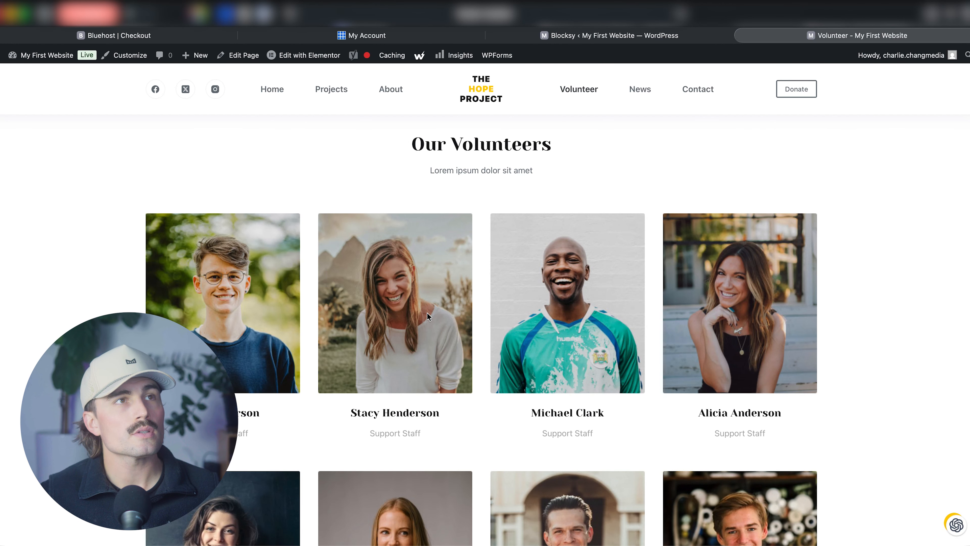
scroll(418, 318, "down", 4)
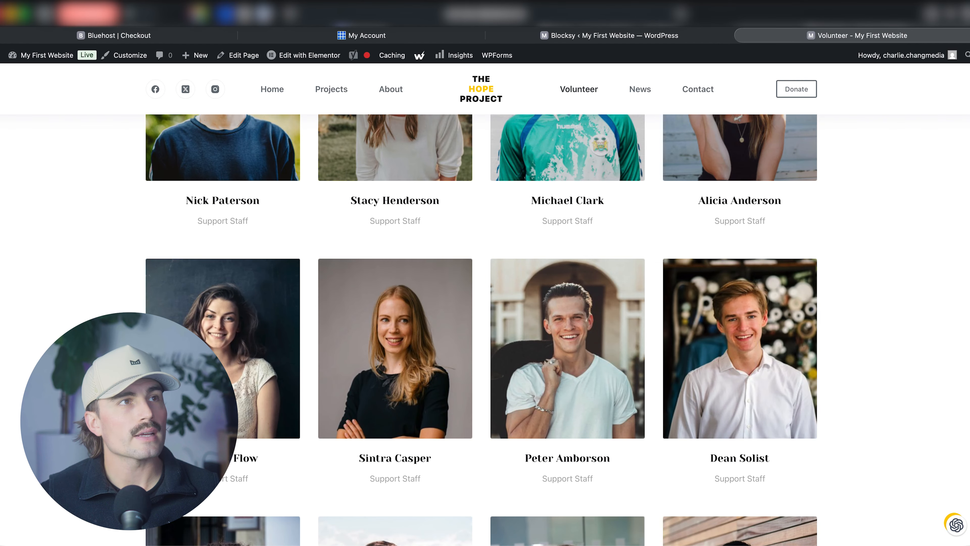
scroll(485, 305, "down", 10)
scroll(631, 141, "up", 20)
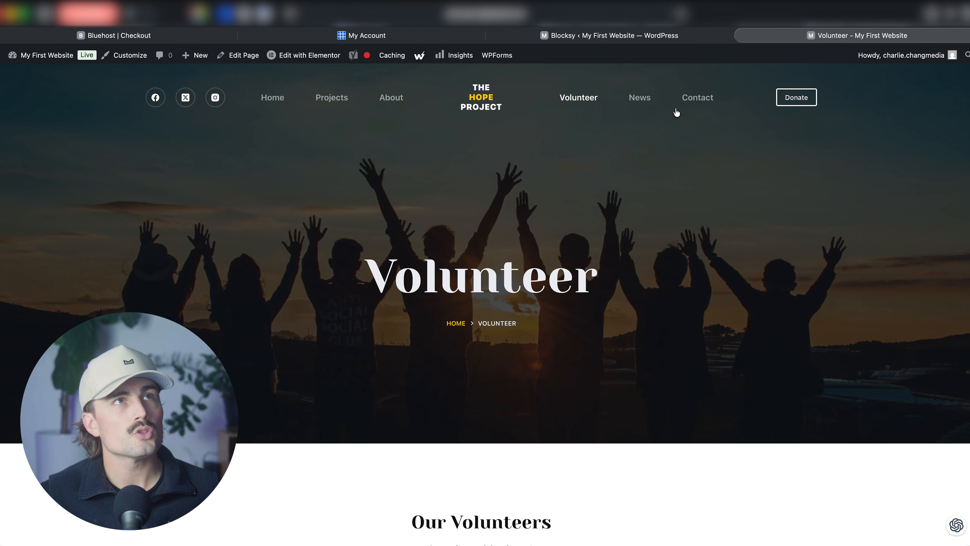
- Browse the News page and read through the Aenean Tortor Atisus Viverra Adipiscing post
left_click(640, 99)
scroll(181, 324, "down", 10)
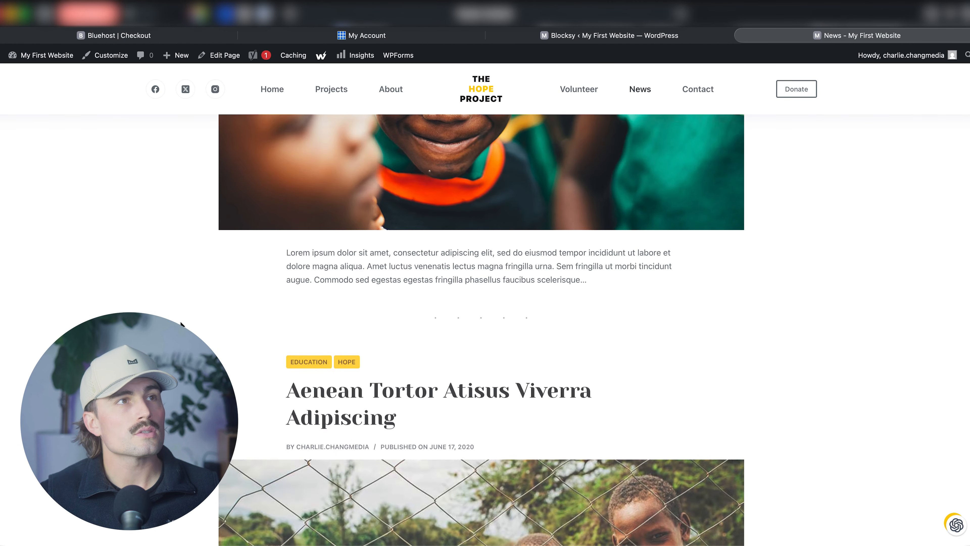
scroll(425, 289, "down", 8)
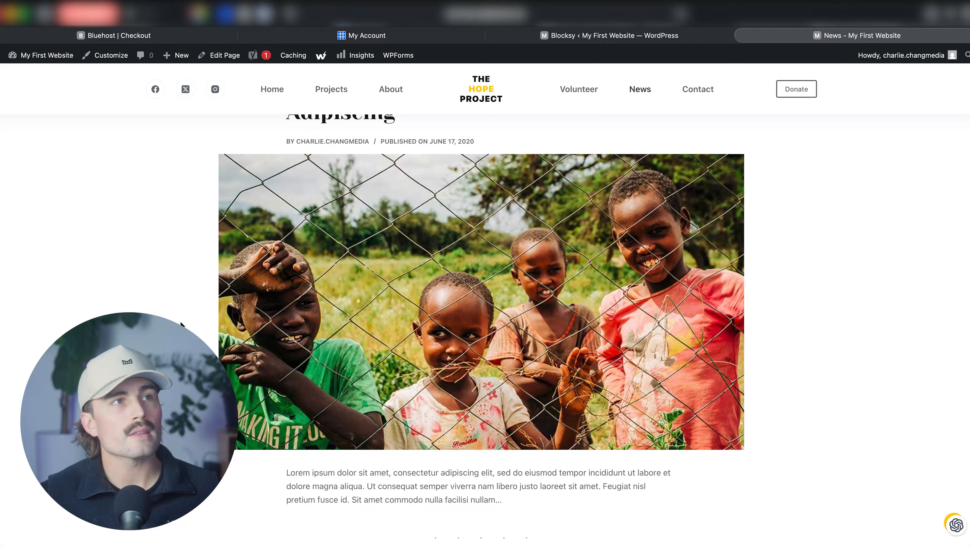
left_click(425, 289)
scroll(226, 292, "down", 15)
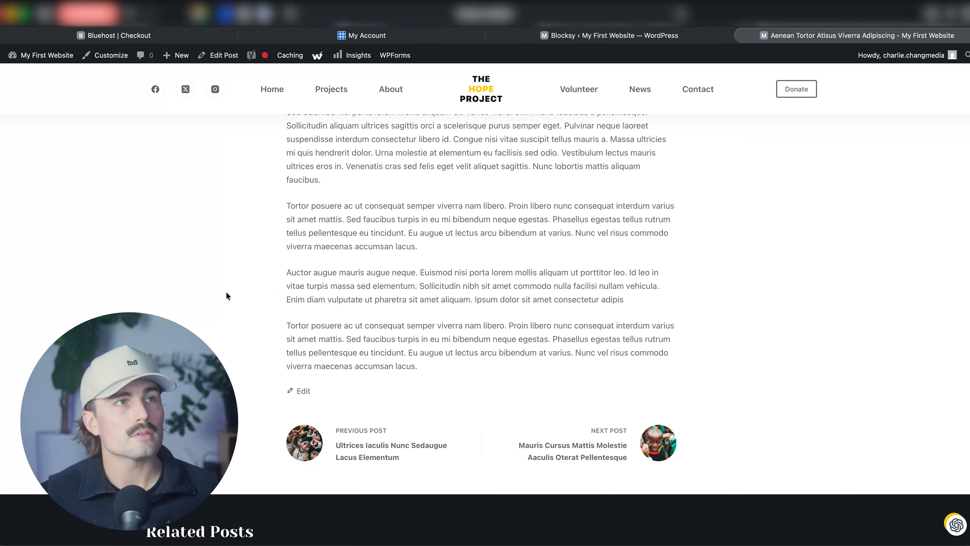
scroll(226, 296, "down", 3)
- Open the site's Contact page and look through its content
left_click(698, 89)
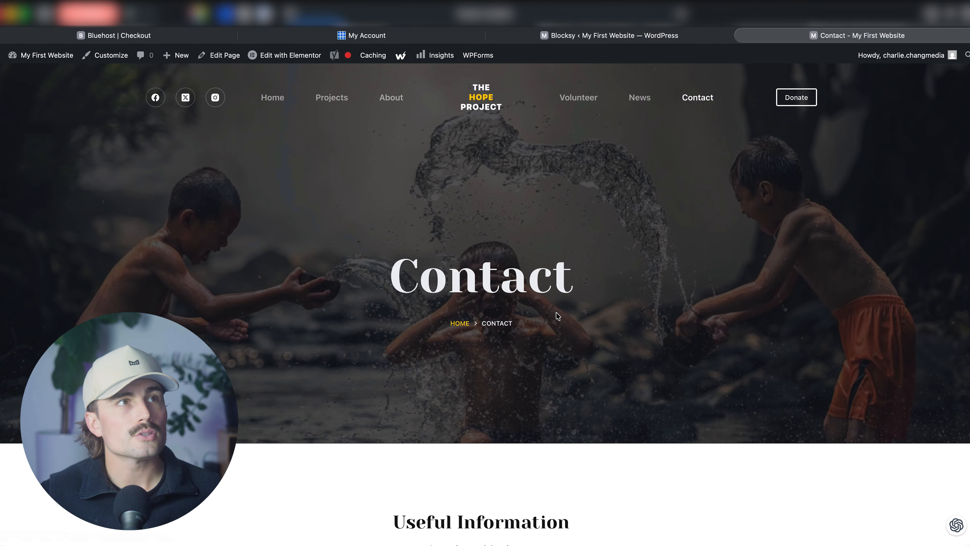
scroll(558, 316, "down", 15)
scroll(576, 308, "up", 15)
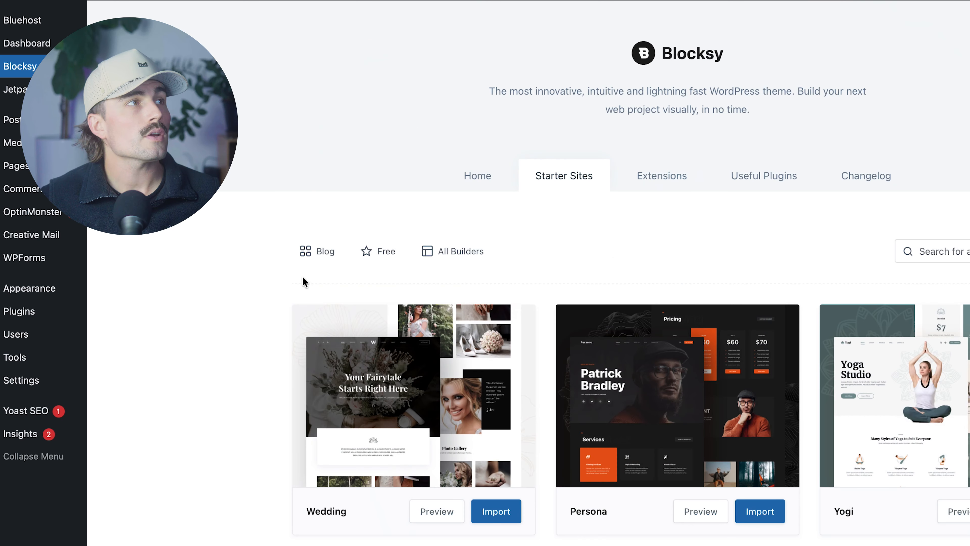
- Open the theme customizer from the WordPress dashboard and review the site title and tagline fields under Site Identity
mouse_move(24, 284)
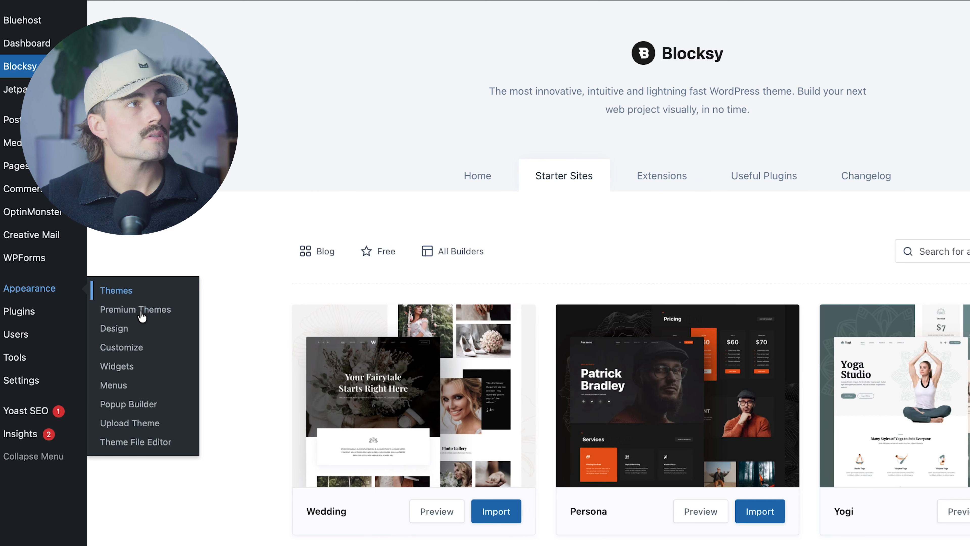
left_click(135, 346)
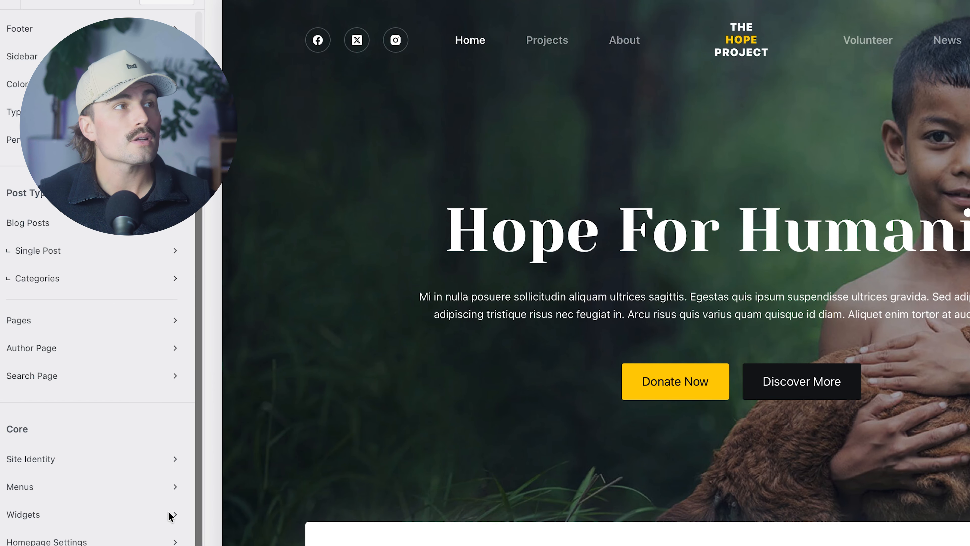
left_click(128, 459)
left_click(129, 104)
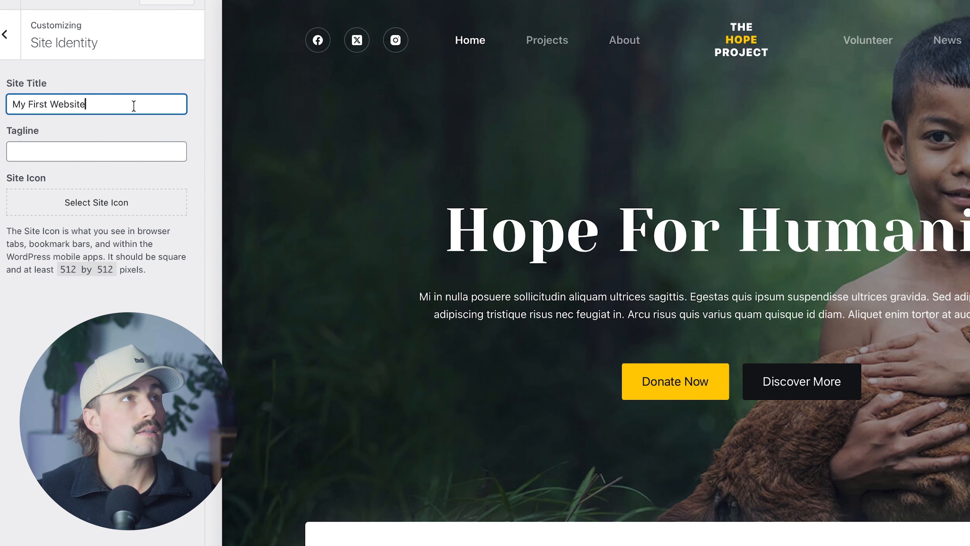
left_click(53, 147)
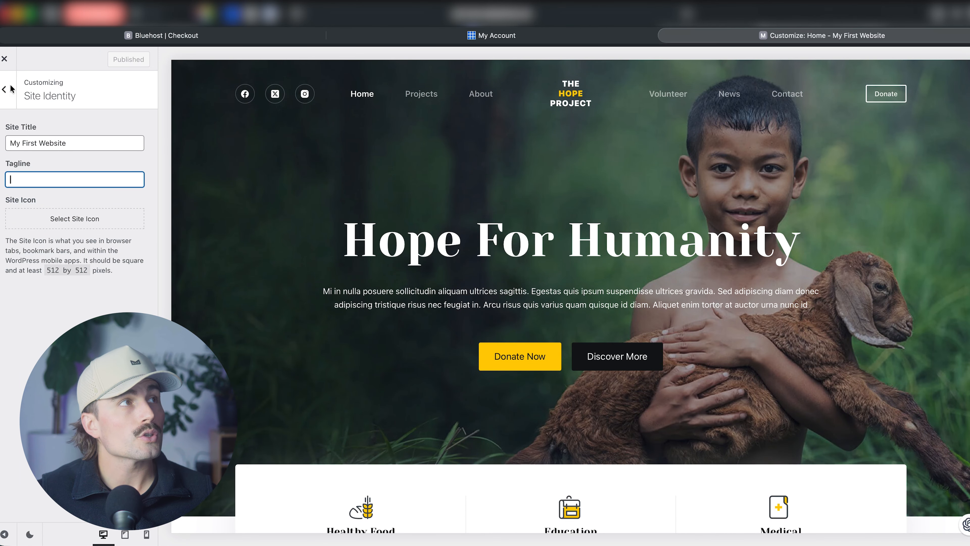
left_click(9, 91)
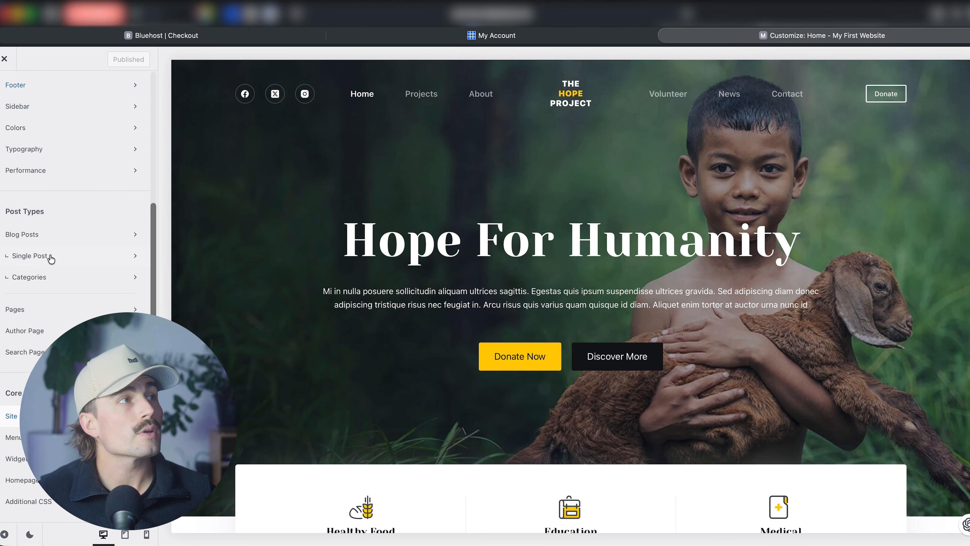
- Change Color 1 of the global color palette to bright green #05ff2c and check it down the home page preview
scroll(52, 252, "up", 5)
left_click(57, 313)
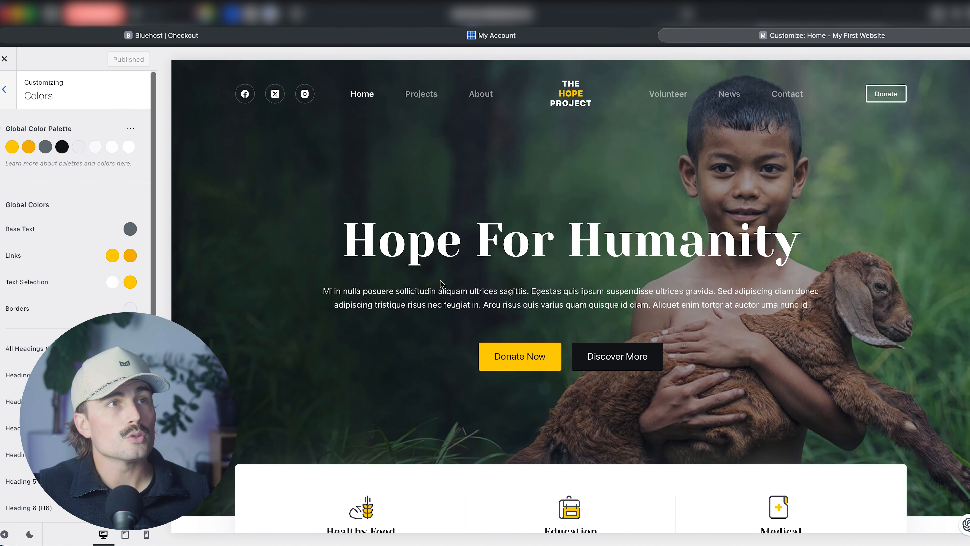
left_click(12, 146)
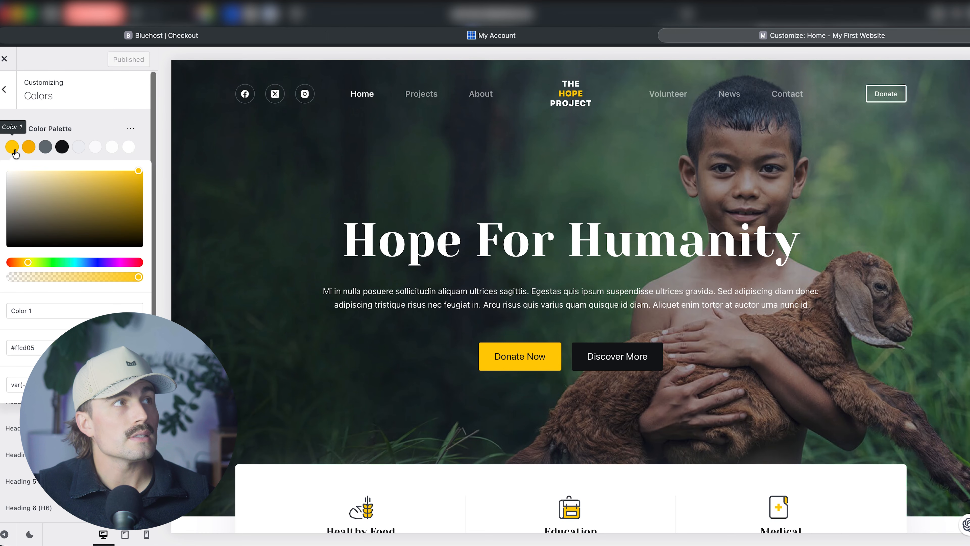
left_click(56, 262)
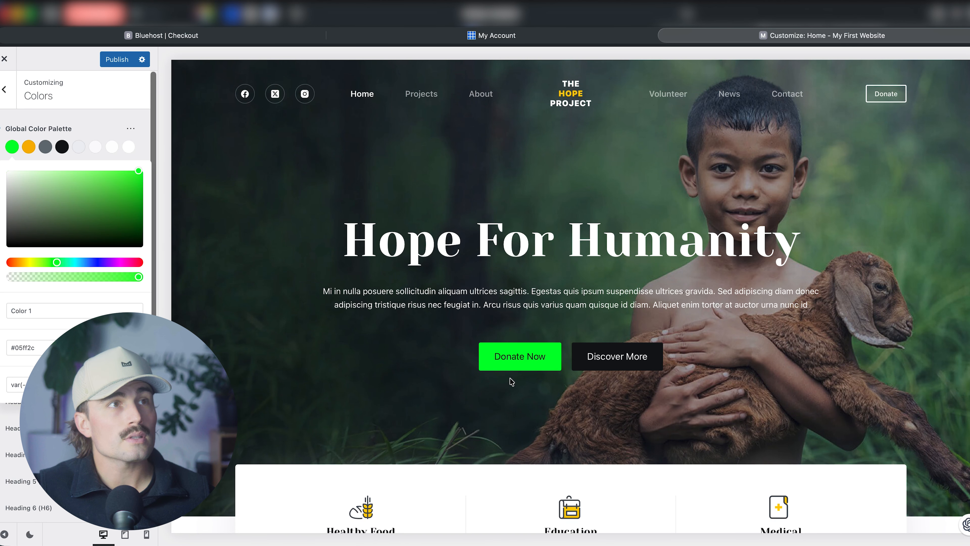
scroll(506, 356, "down", 15)
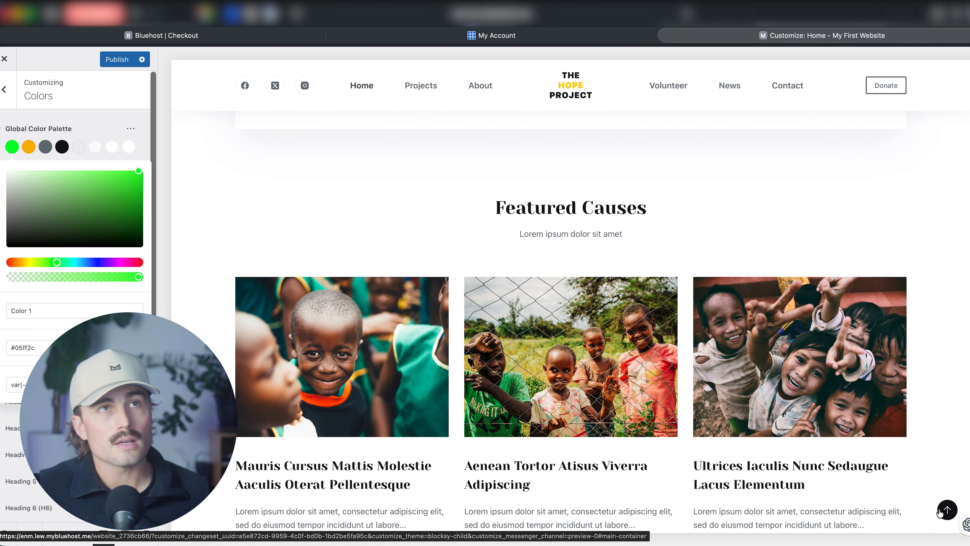
- Open the Projects page in the customizer preview and check the green accent on its Donate Now buttons
left_click(944, 510)
left_click(420, 96)
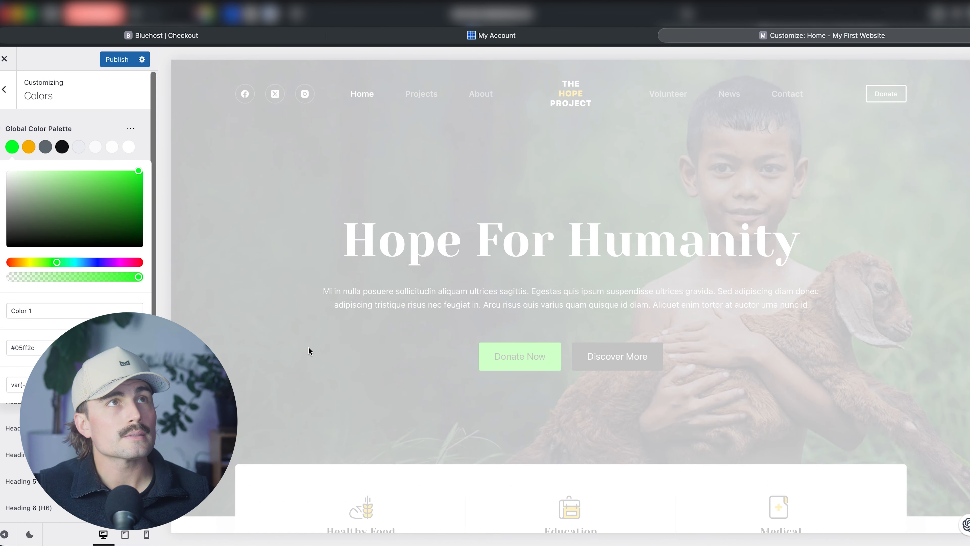
scroll(393, 366, "down", 5)
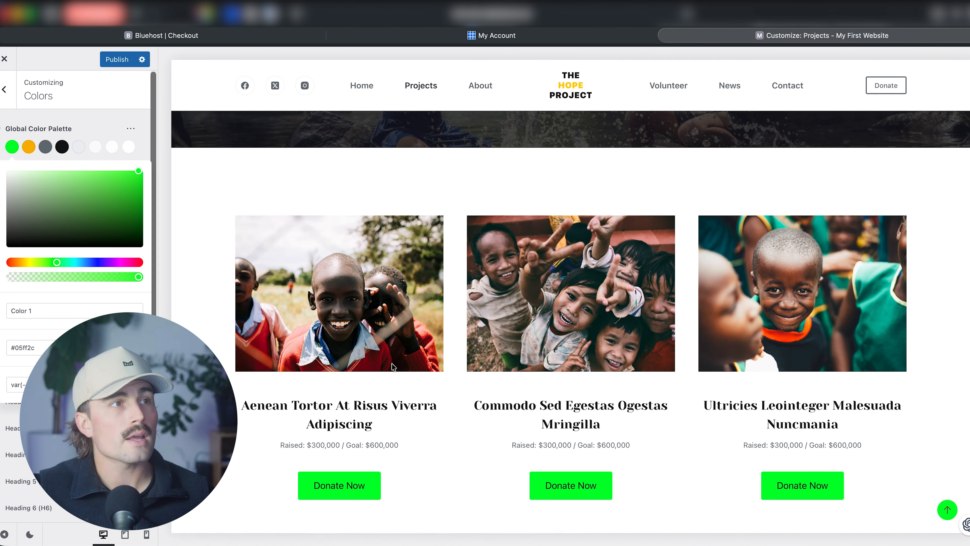
scroll(336, 361, "down", 1)
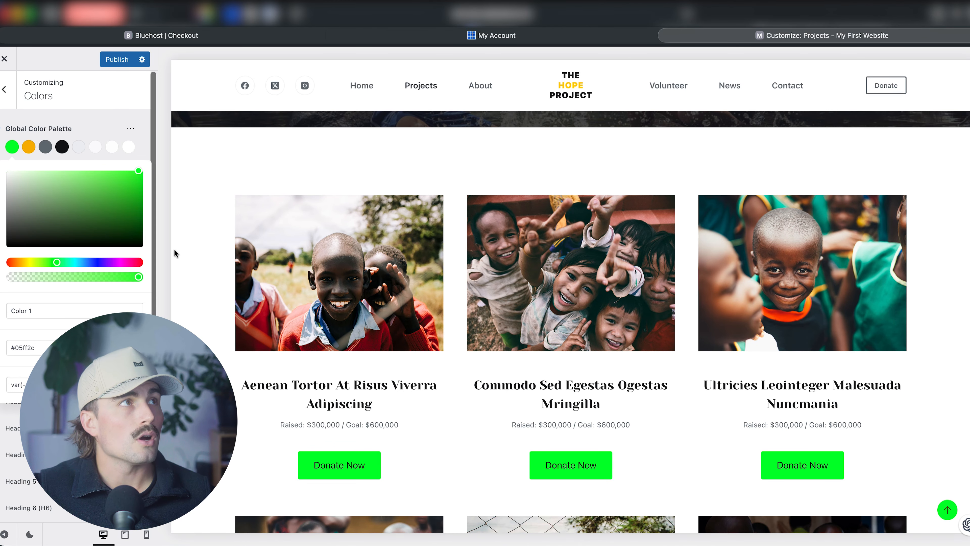
left_click(104, 121)
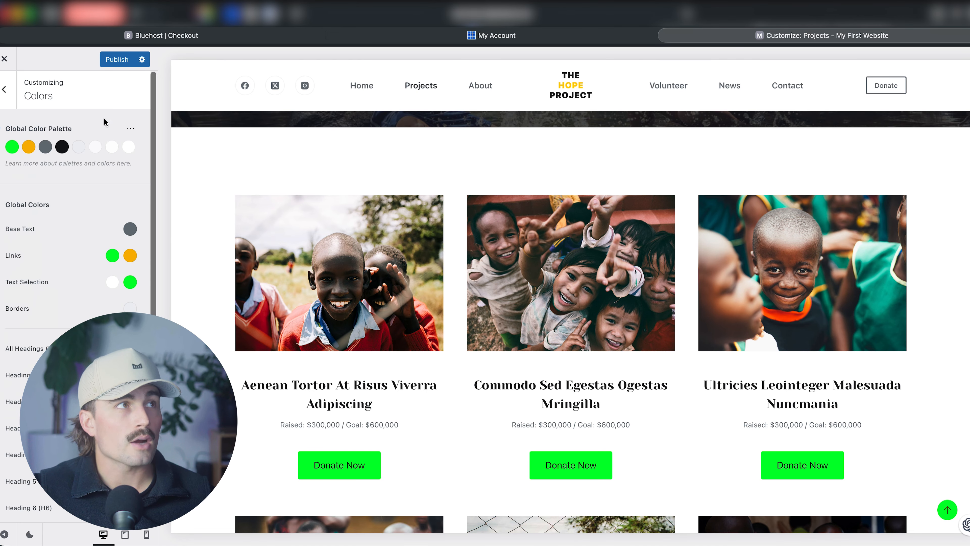
- Set the hover color of the global Links to magenta and check it on the Projects page
left_click(130, 255)
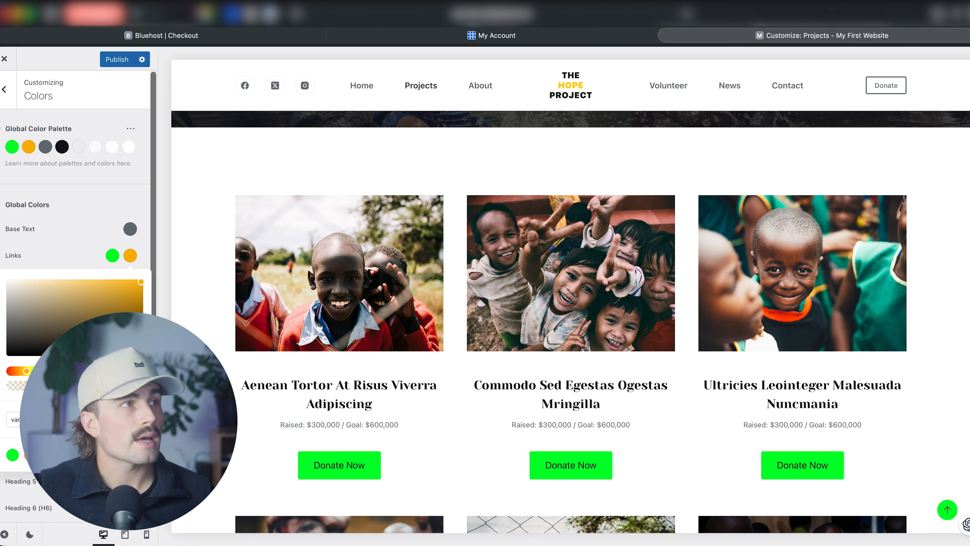
left_click(123, 371)
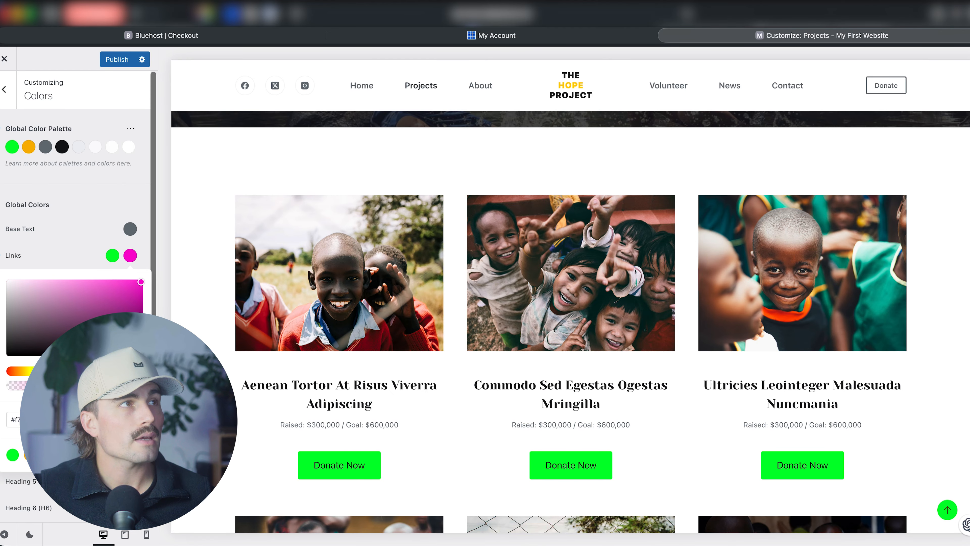
left_click(323, 477)
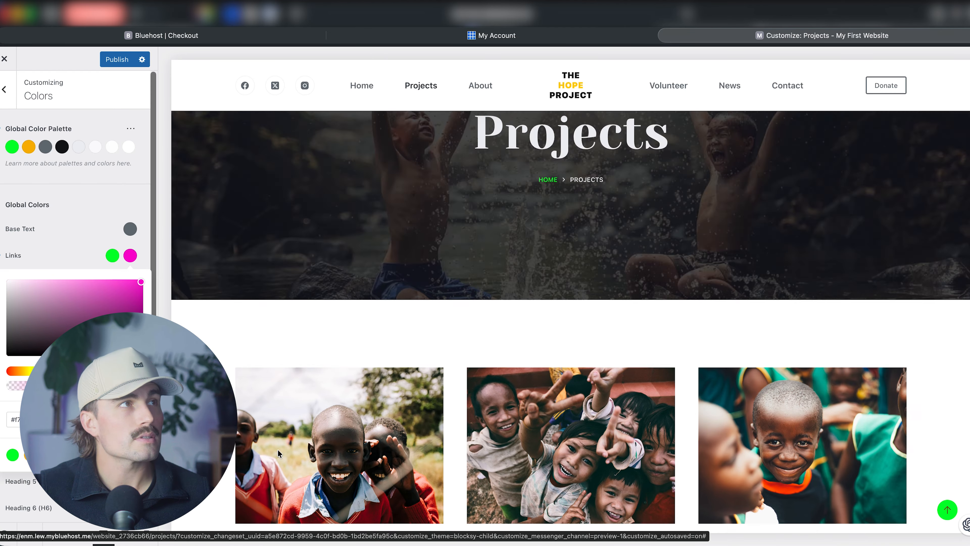
left_click(212, 339)
- Change Color 2 of the global color palette to pink and check the Donate Now hover color down the Projects page
left_click(29, 146)
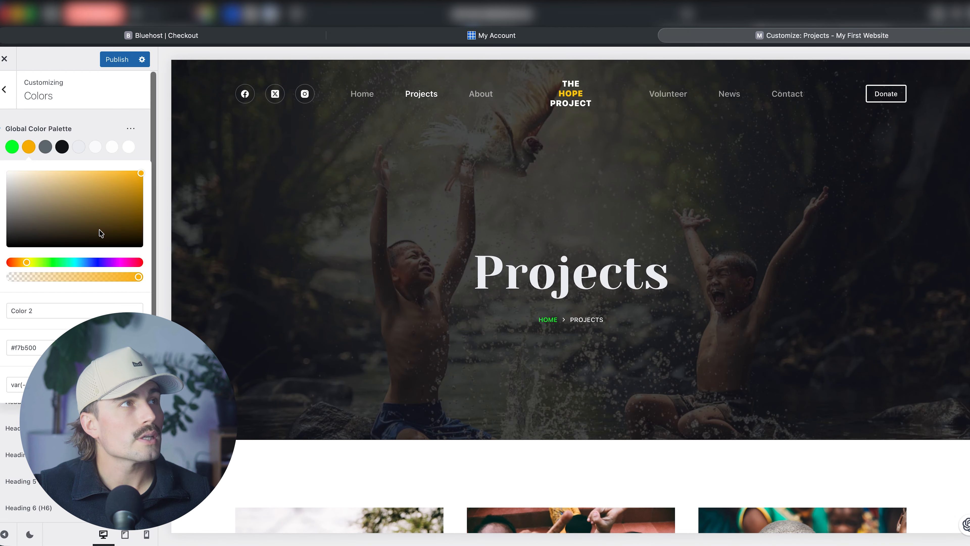
left_click(124, 262)
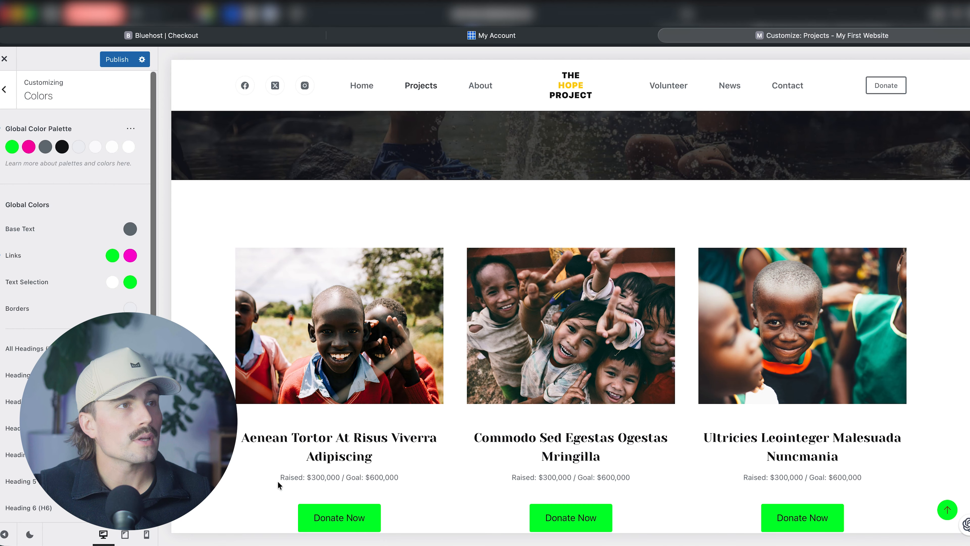
scroll(305, 493, "down", 3)
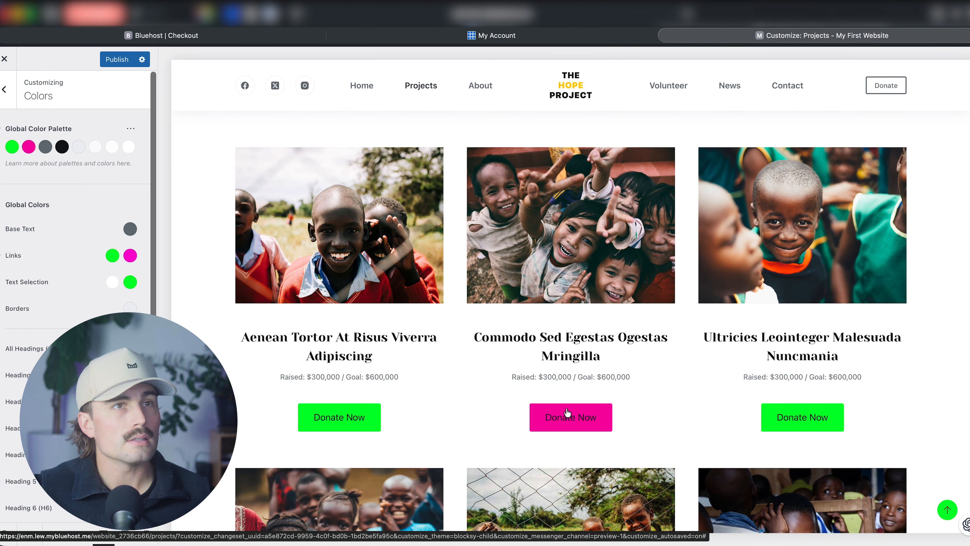
scroll(567, 412, "down", 8)
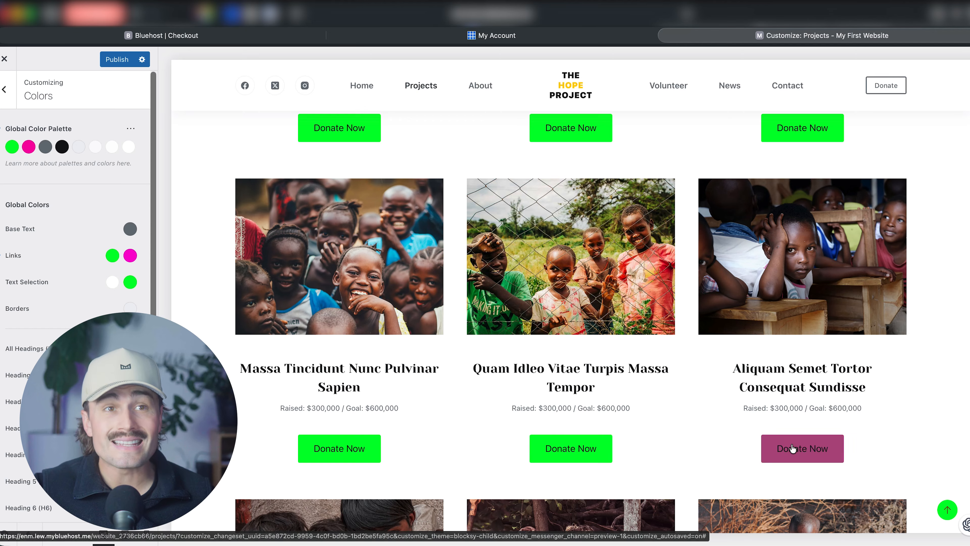
scroll(839, 451, "down", 1)
scroll(839, 452, "down", 6)
scroll(838, 447, "down", 18)
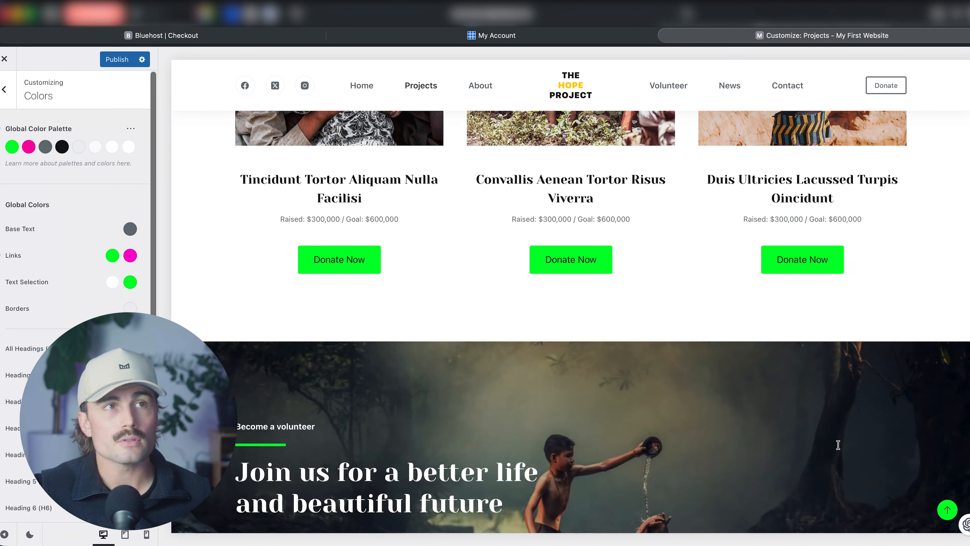
scroll(666, 455, "up", 19)
scroll(666, 455, "down", 3)
scroll(634, 450, "up", 3)
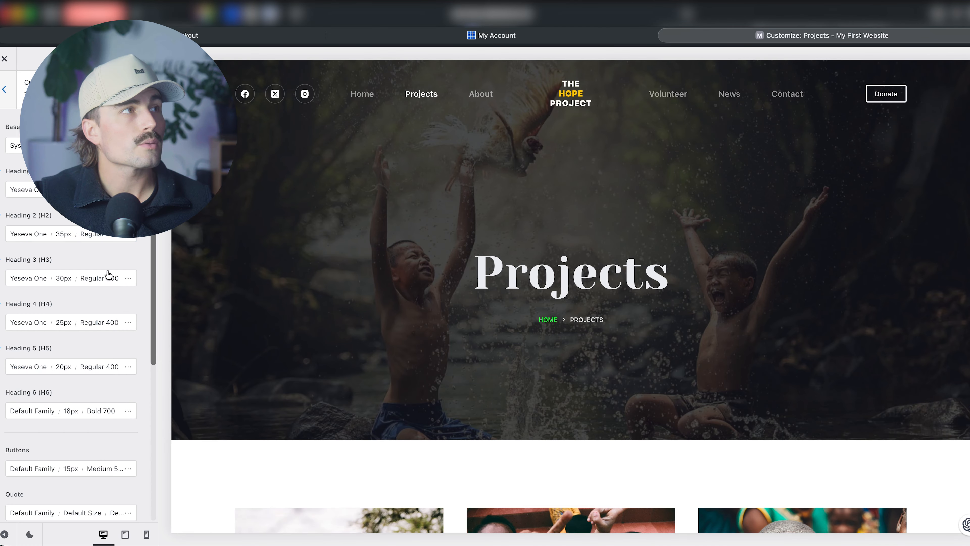
- Review the Typography settings for headings, buttons, quotes, captions and the fallback font family
scroll(92, 382, "down", 2)
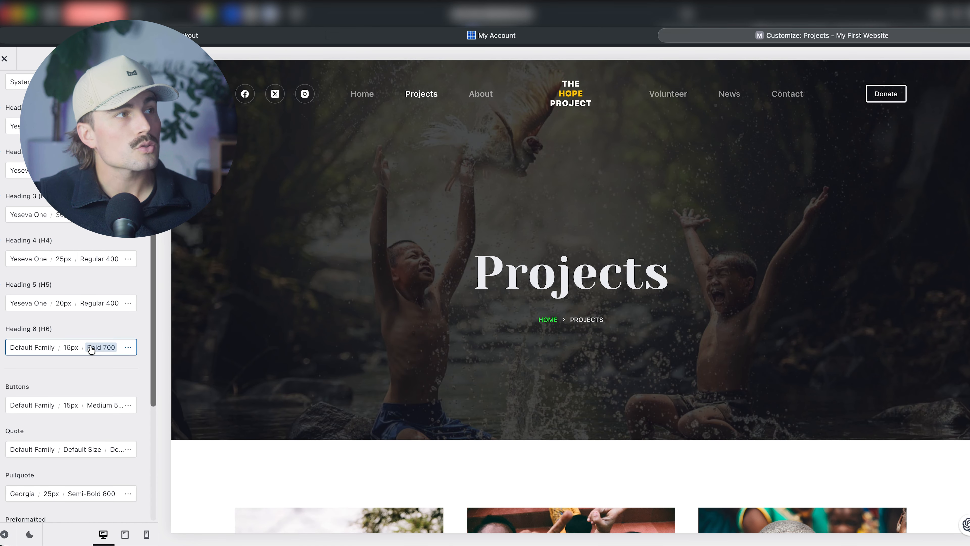
scroll(91, 349, "down", 5)
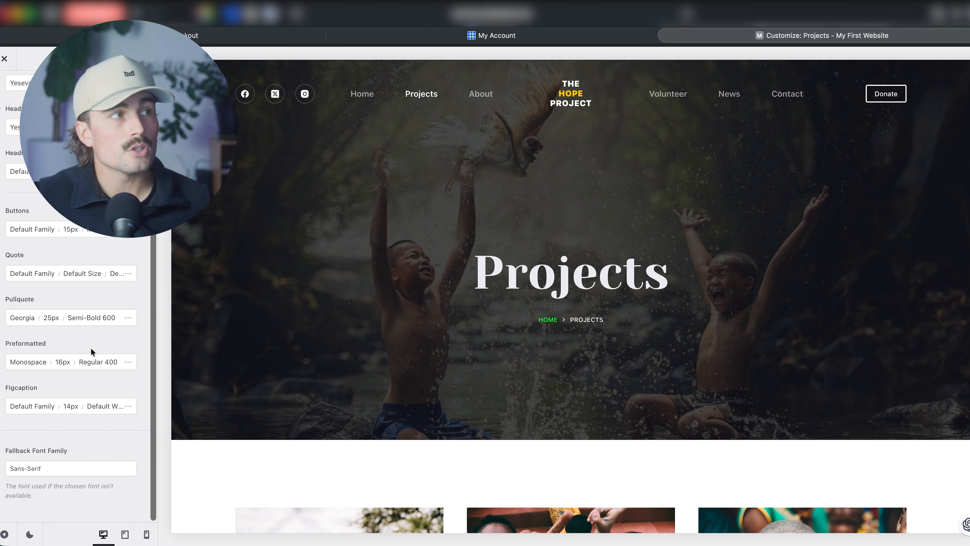
scroll(95, 325, "up", 7)
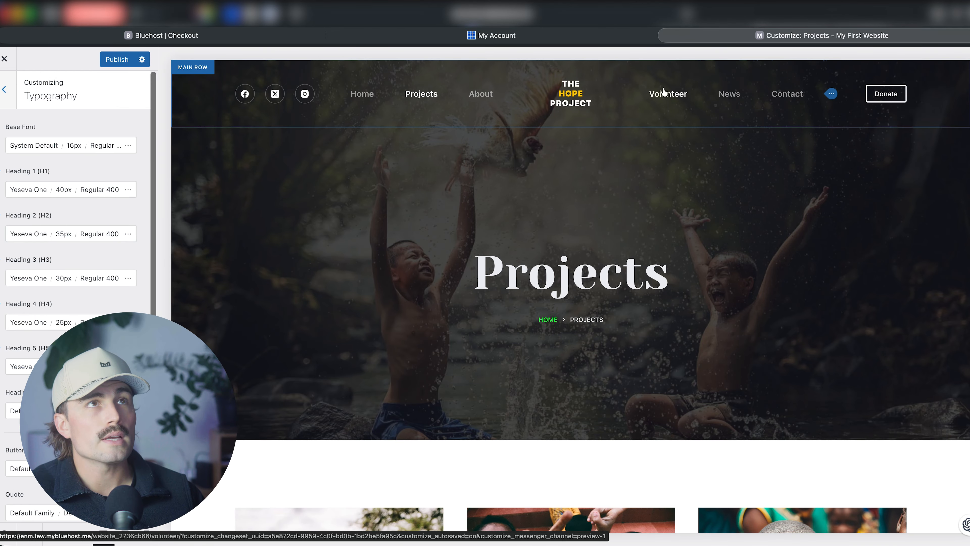
- Open the Mauris Cursus Mattis Molestie post from the News page in the preview and find its body text
left_click(729, 94)
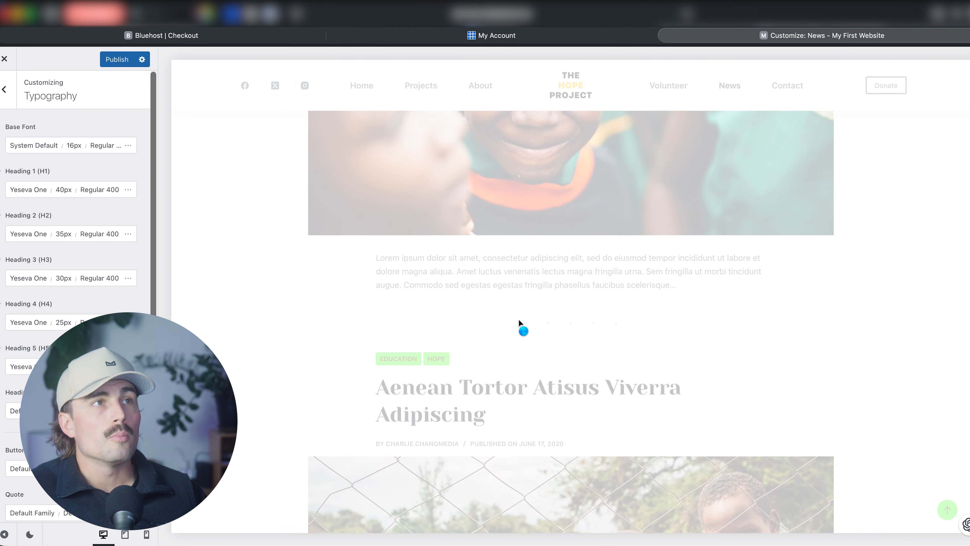
scroll(519, 322, "up", 6)
scroll(518, 321, "down", 5)
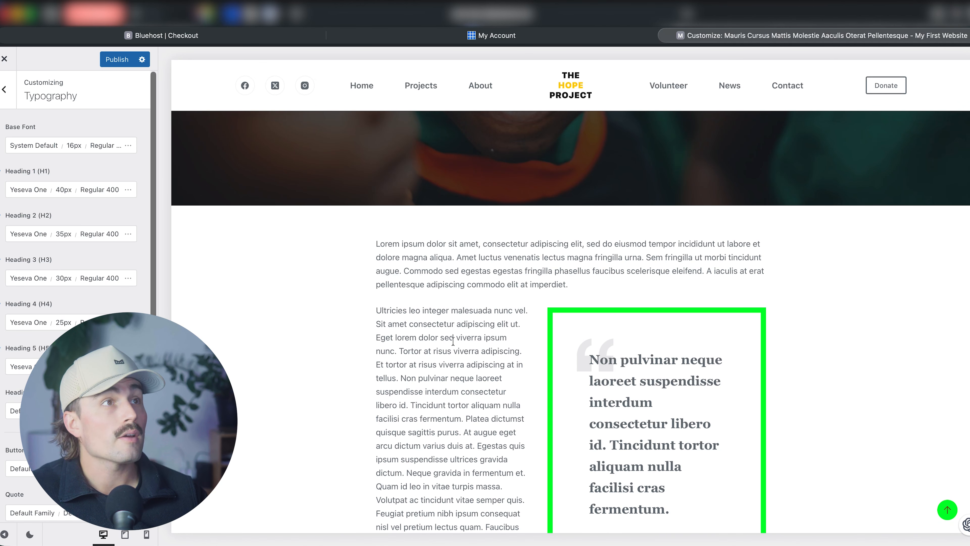
- Try the base font size at 32 px and 8 px on the post's text, and restore it to 16 px
left_click(72, 146)
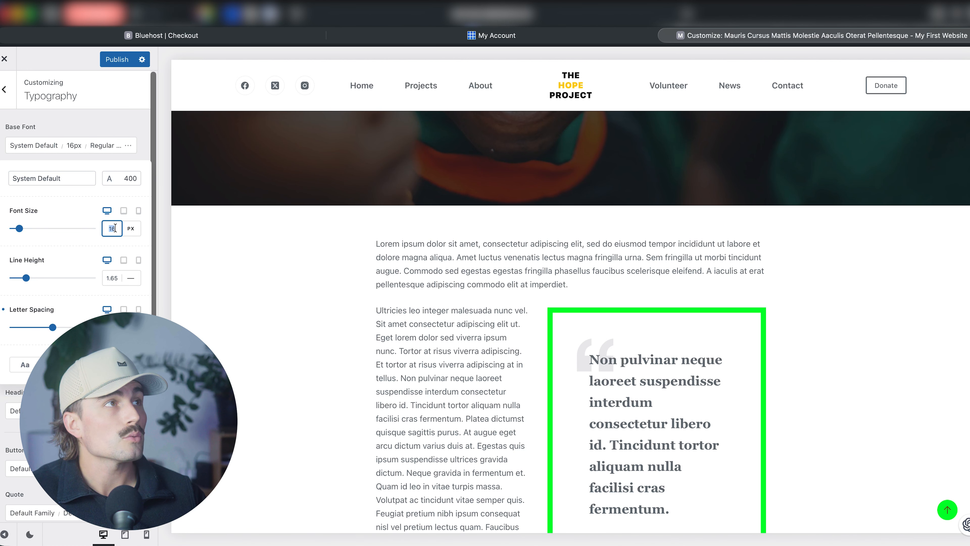
type("32")
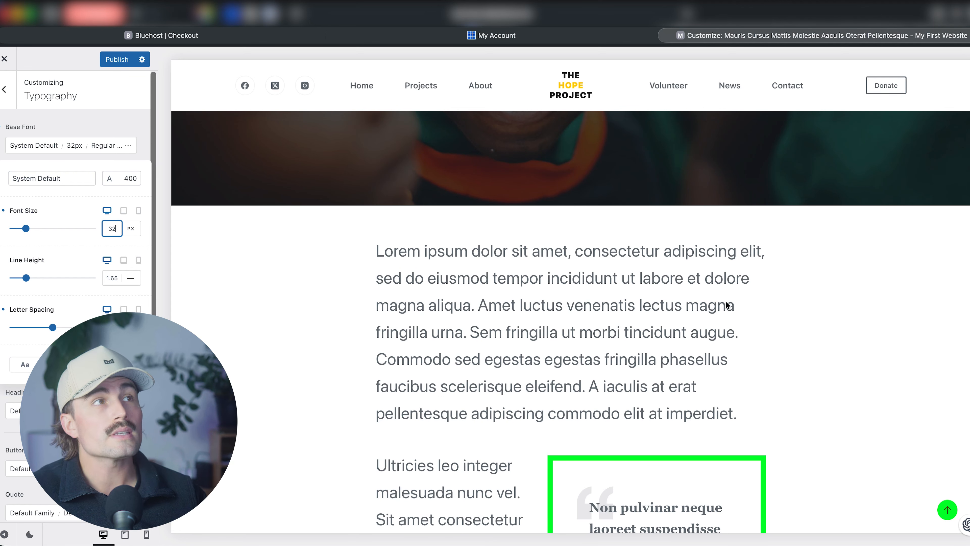
key("BackSpace")
key("BackSpace")
type("8")
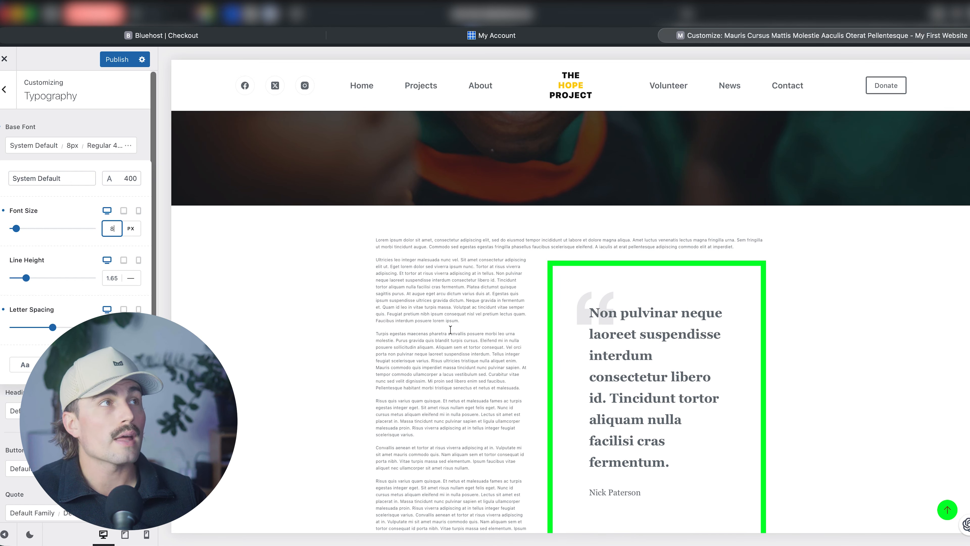
key("BackSpace")
type("16")
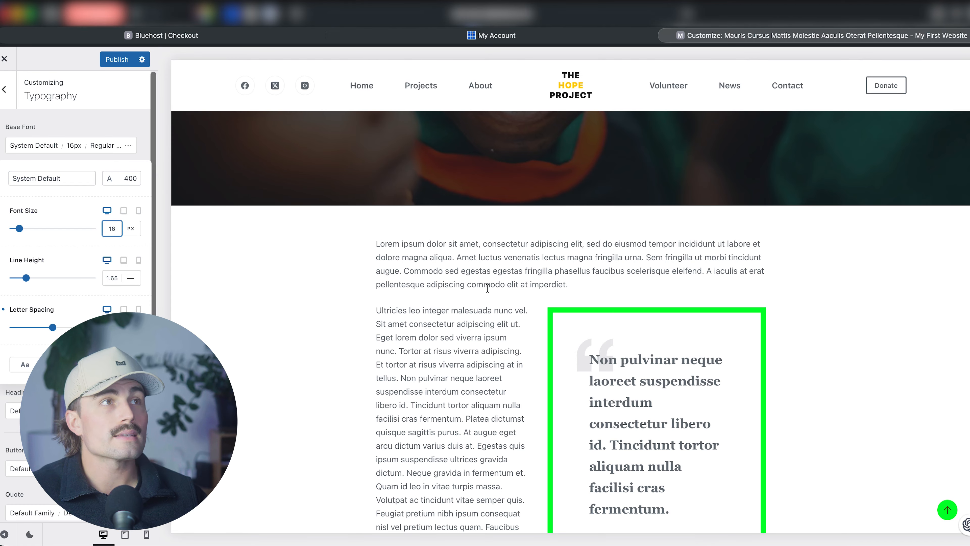
left_click(487, 298)
scroll(431, 351, "up", 5)
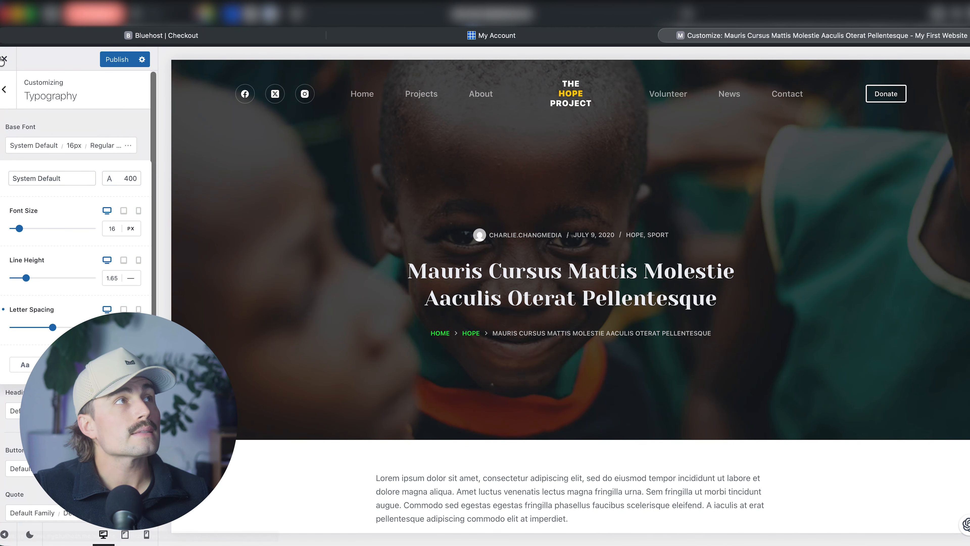
- Stay in the customizer, open Menu 1 under Menus and move Projects above Home
left_click(2, 60)
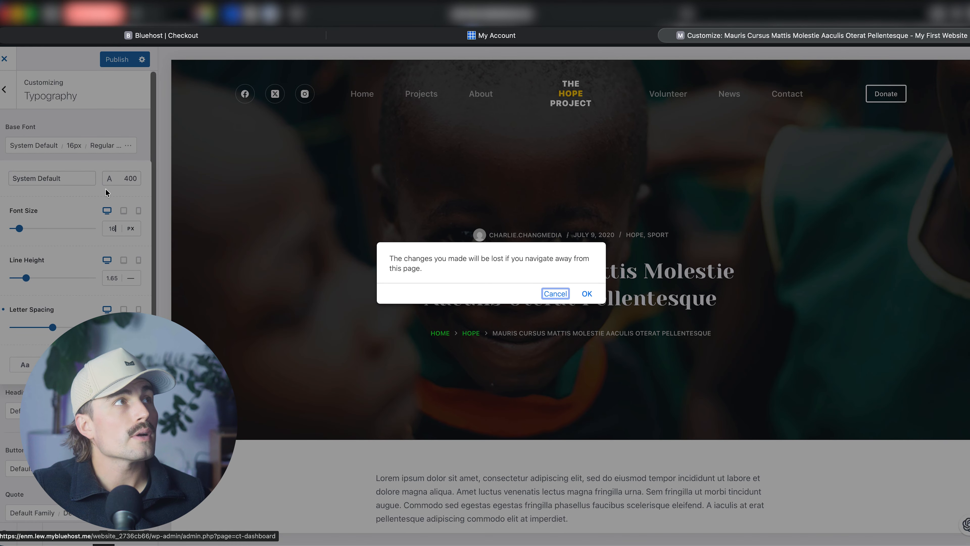
left_click(542, 293)
left_click(4, 89)
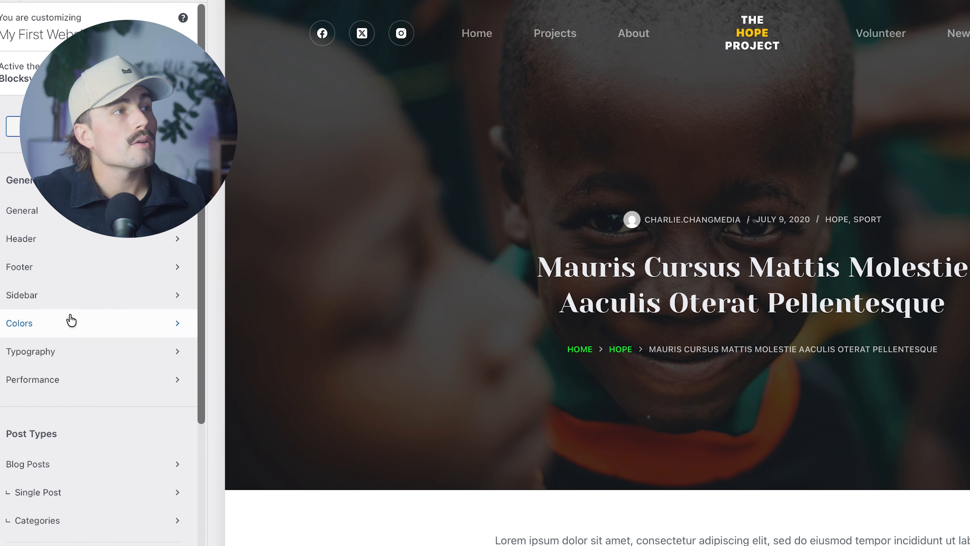
scroll(71, 320, "down", 5)
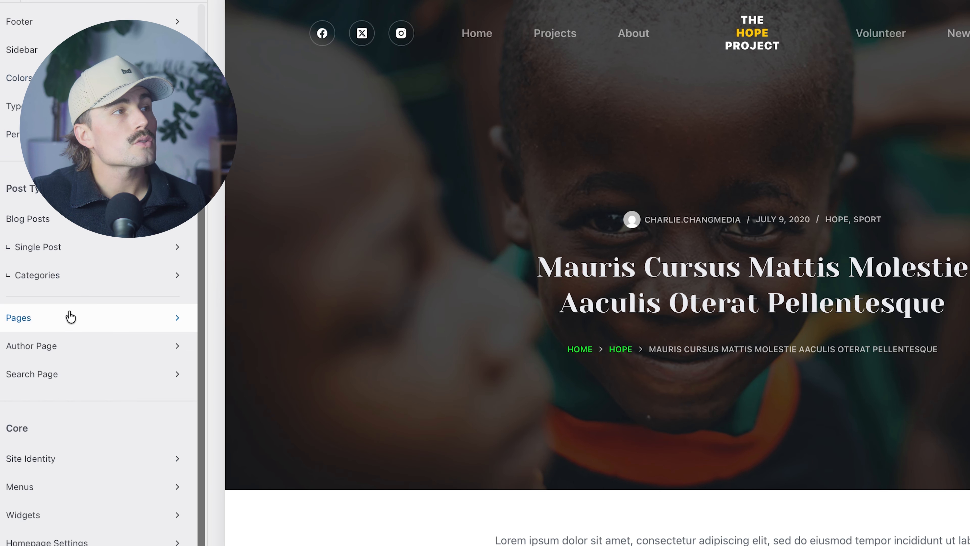
left_click(65, 482)
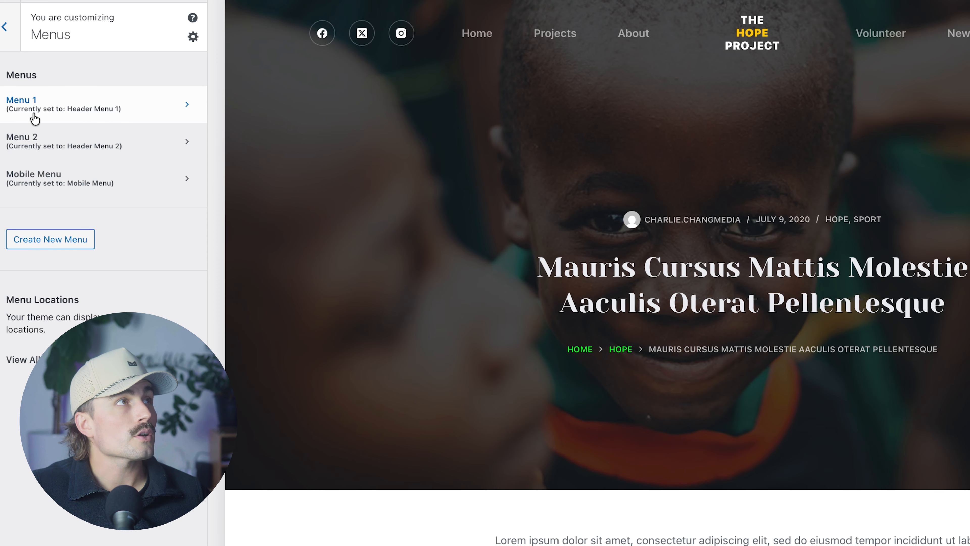
left_click(72, 116)
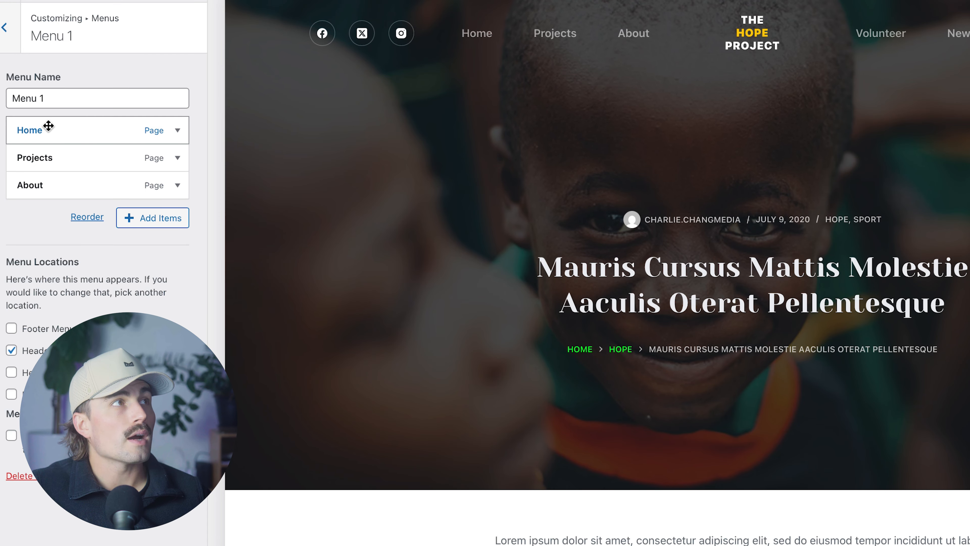
left_click_drag(58, 170, 61, 123)
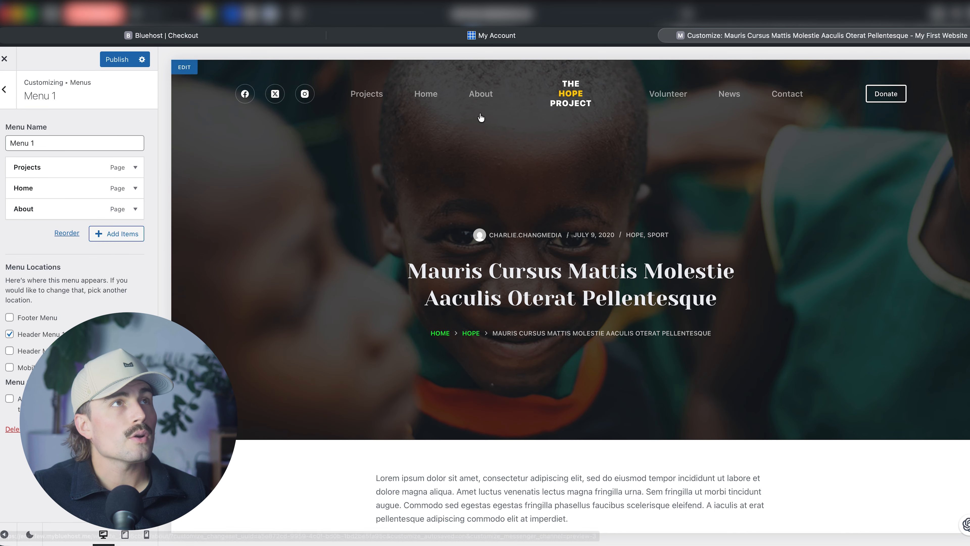
- Try nesting About under Home in Menu 1, open it from the previewed dropdown, and return it to the top level
mouse_move(72, 214)
left_mouse_down()
mouse_move(69, 190)
mouse_move(68, 212)
mouse_move(70, 200)
mouse_move(56, 211)
left_mouse_up()
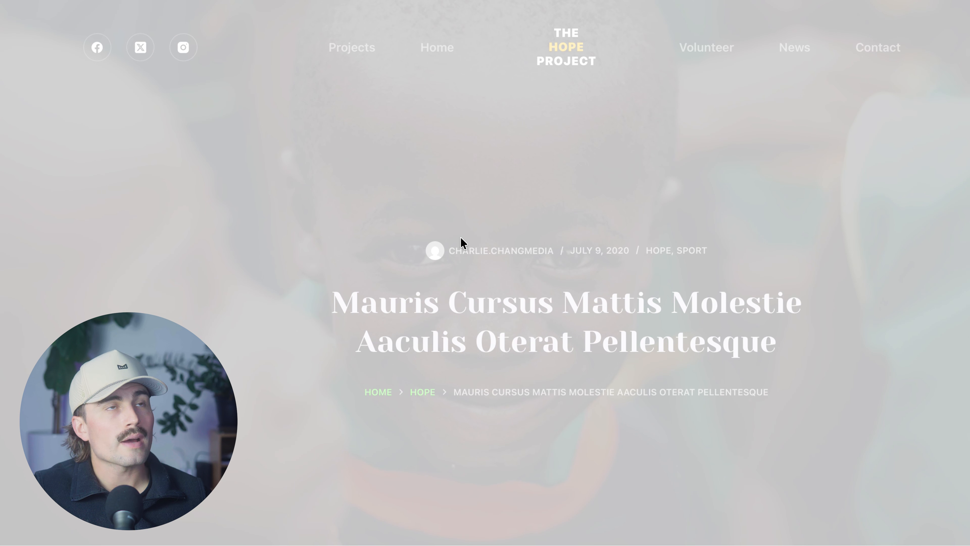
mouse_move(437, 50)
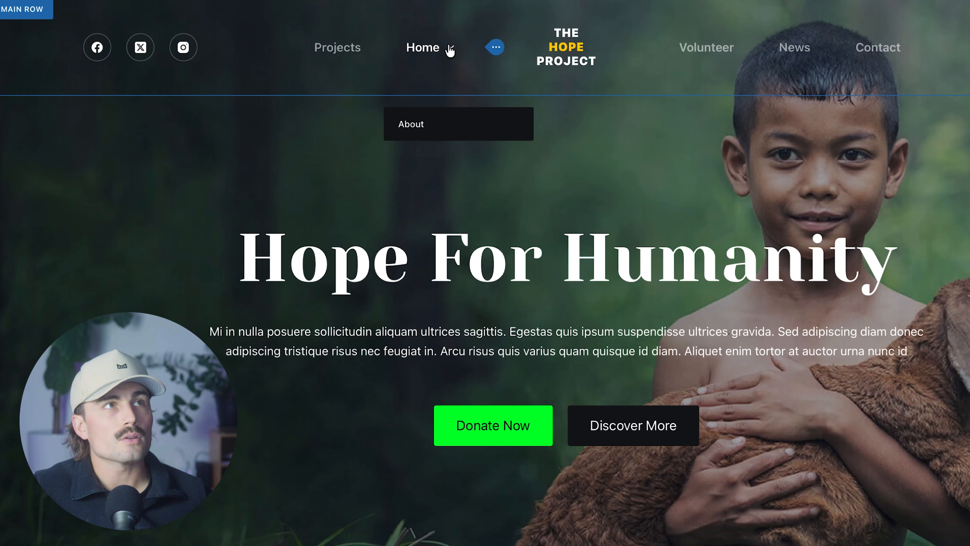
left_click(410, 123)
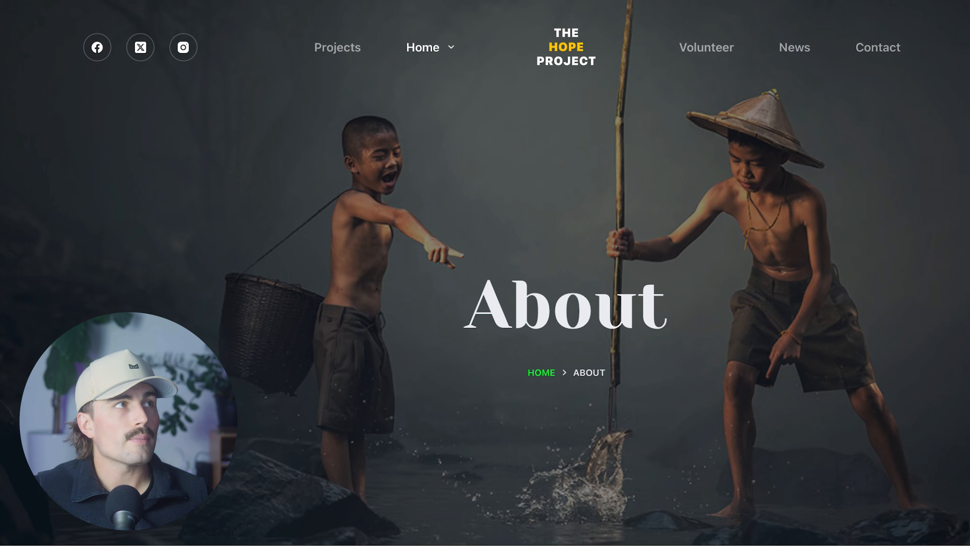
mouse_move(44, 217)
left_mouse_down()
mouse_move(33, 237)
mouse_move(46, 225)
mouse_move(32, 222)
left_mouse_up()
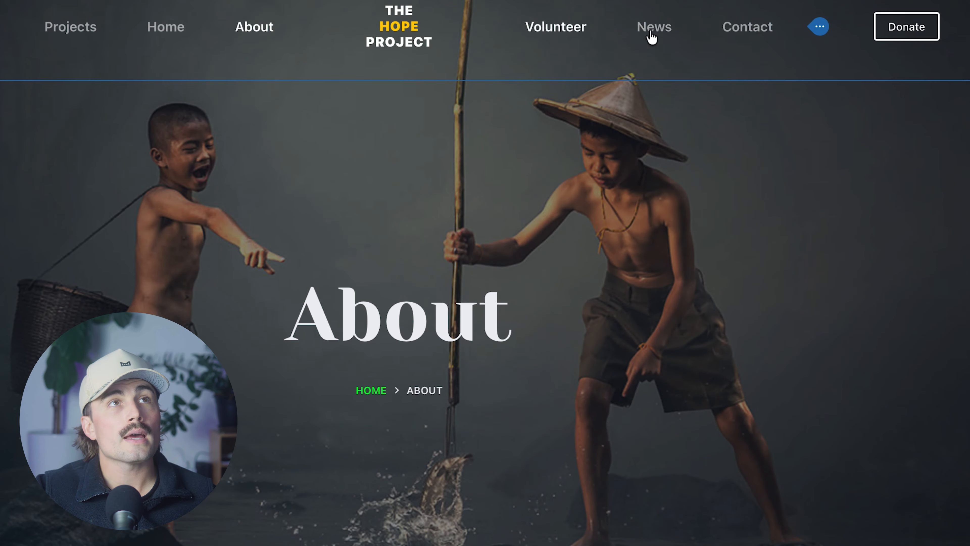
- Preview the News page, and open the Widgets settings with the Projects page in the preview
left_click(735, 96)
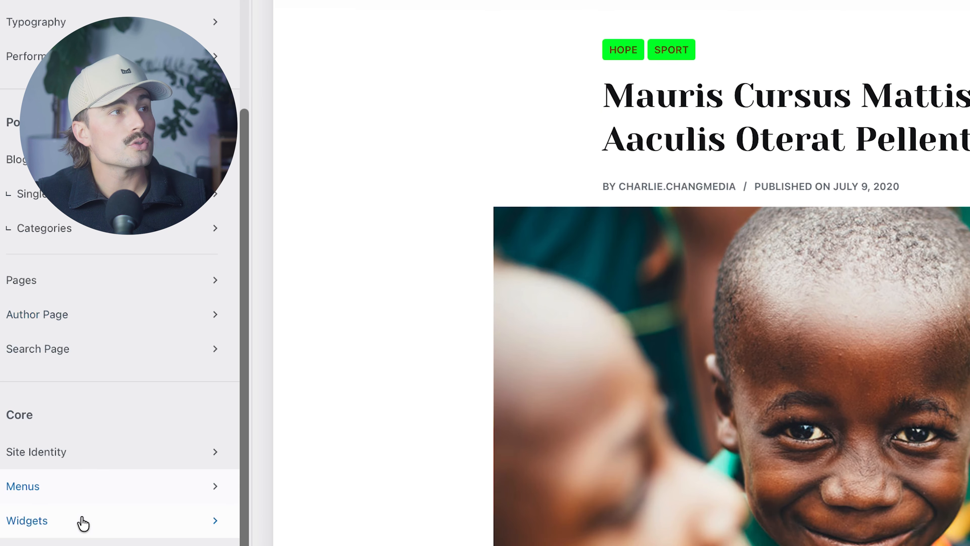
left_click(83, 521)
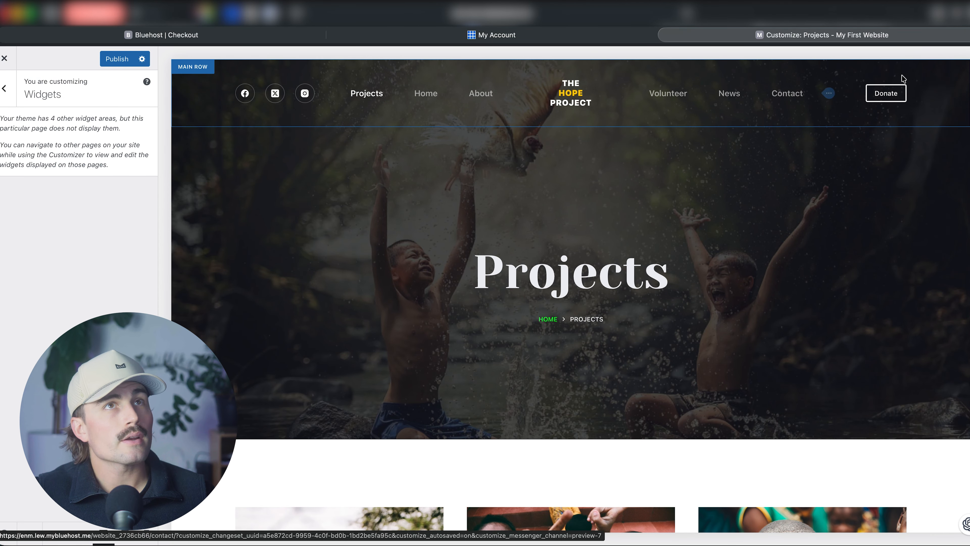
left_click(831, 96)
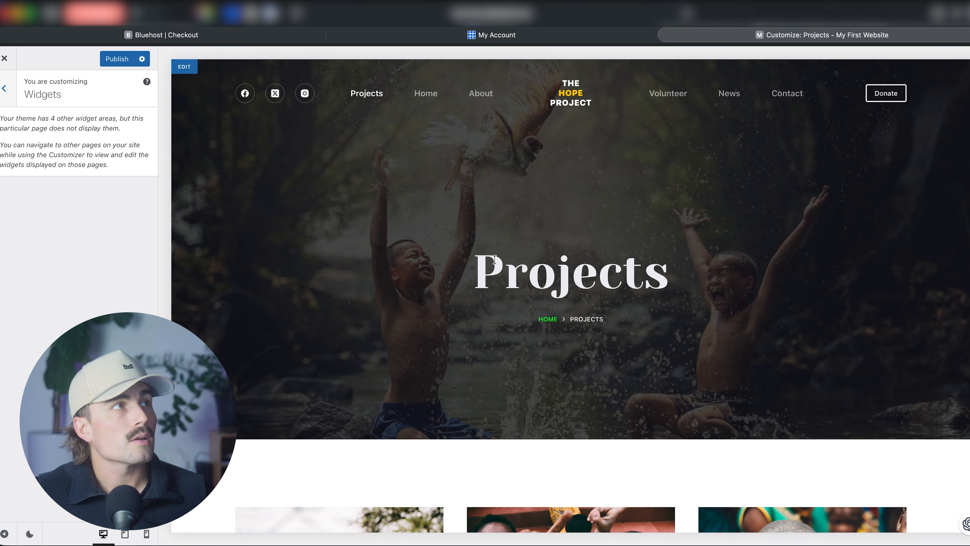
- Open the footer's Widget Area 1 for editing from the Projects page preview and review the footer content
scroll(493, 258, "down", 5)
scroll(496, 263, "down", 15)
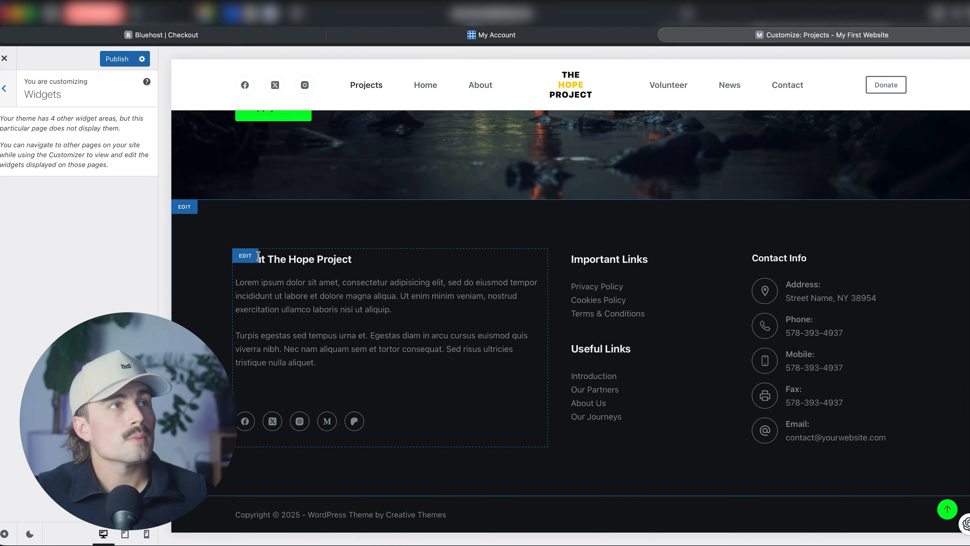
left_click(252, 260)
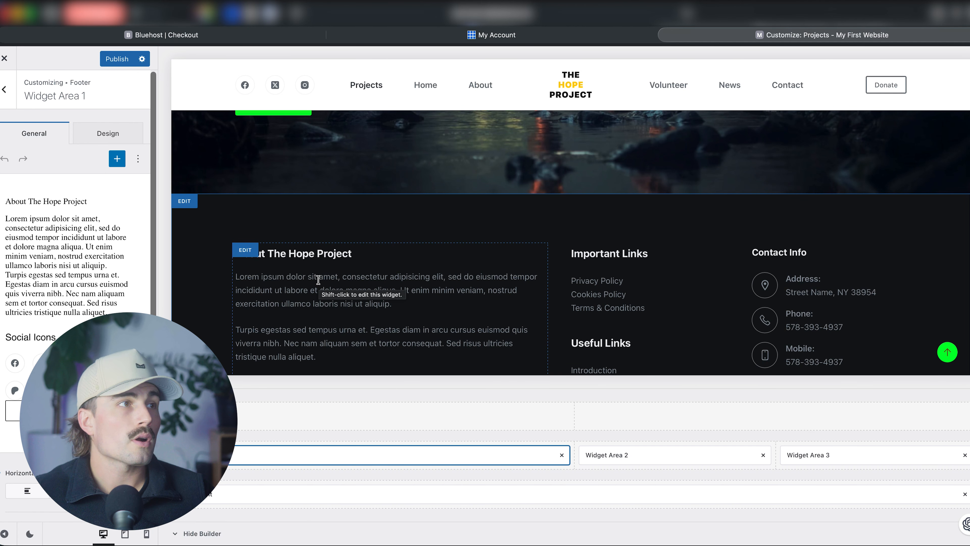
scroll(318, 280, "down", 4)
scroll(317, 275, "up", 1)
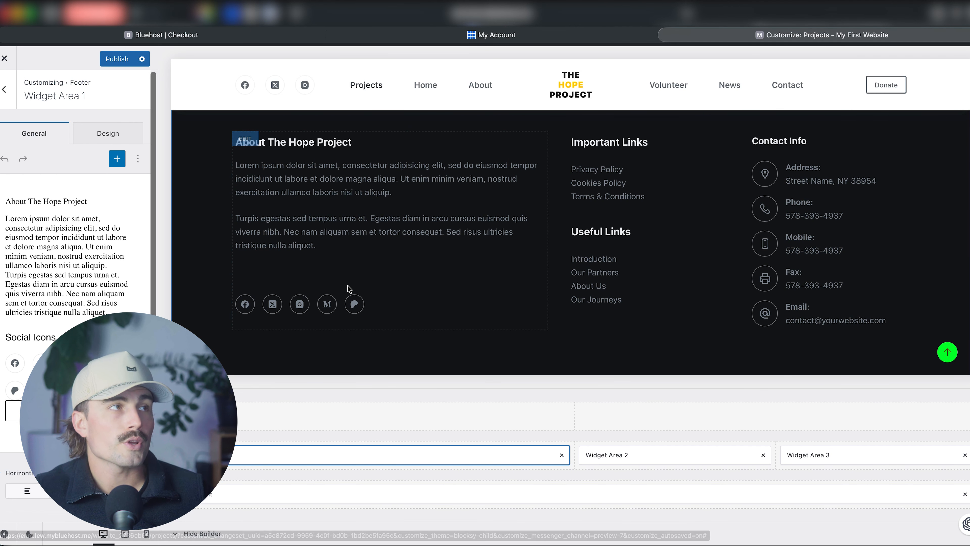